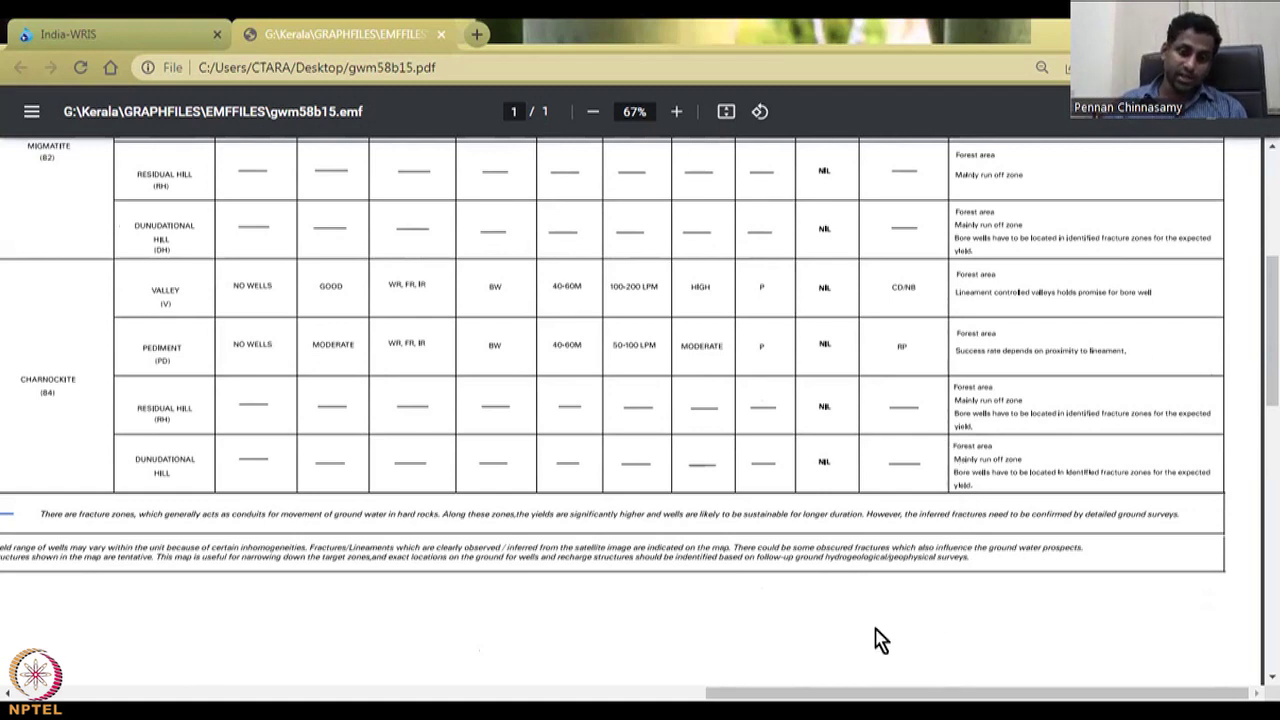
Examine the Coimbatore groundwater map in gwm58b15.pdf, from the northern reservoir down to the reservoir and fracture lines further south.
{"action": "left_click_drag", "start_coordinate": [804, 692], "coordinate": [242, 692]}
{"action": "scroll", "coordinate": [140, 648], "scroll_direction": "left", "scroll_amount": 10}
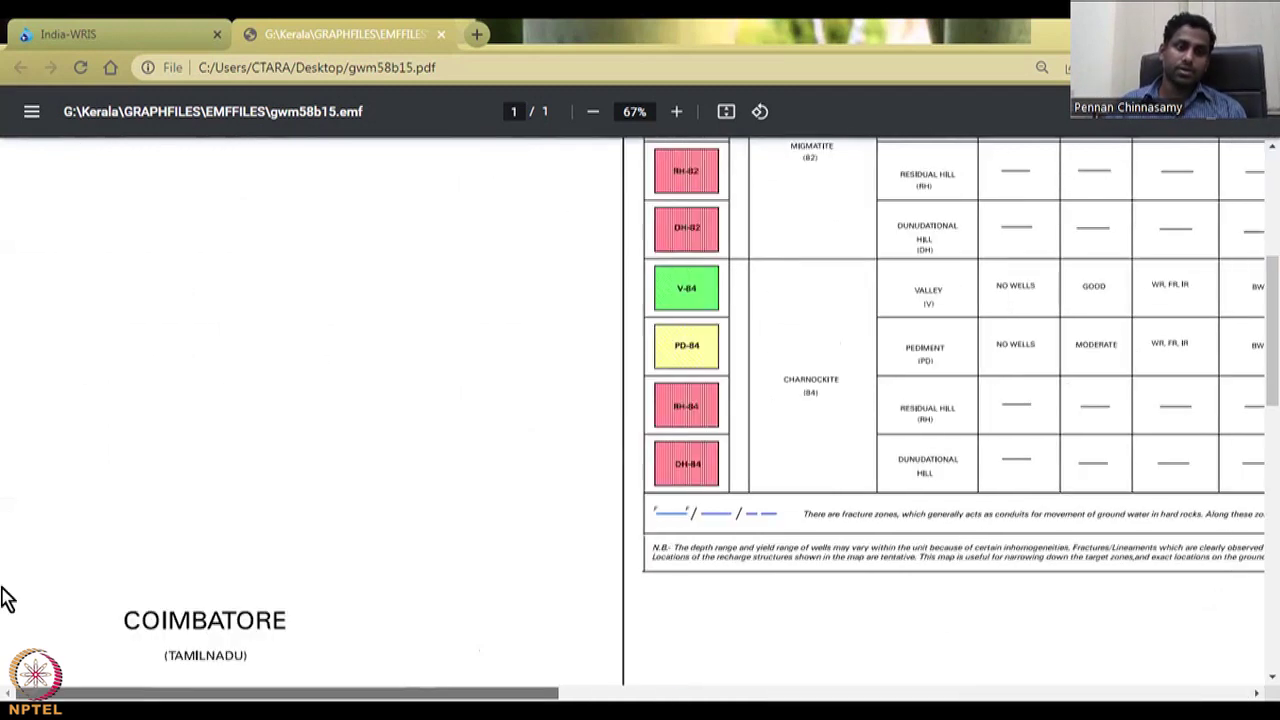
{"action": "scroll", "coordinate": [463, 461], "scroll_direction": "down", "scroll_amount": 2}
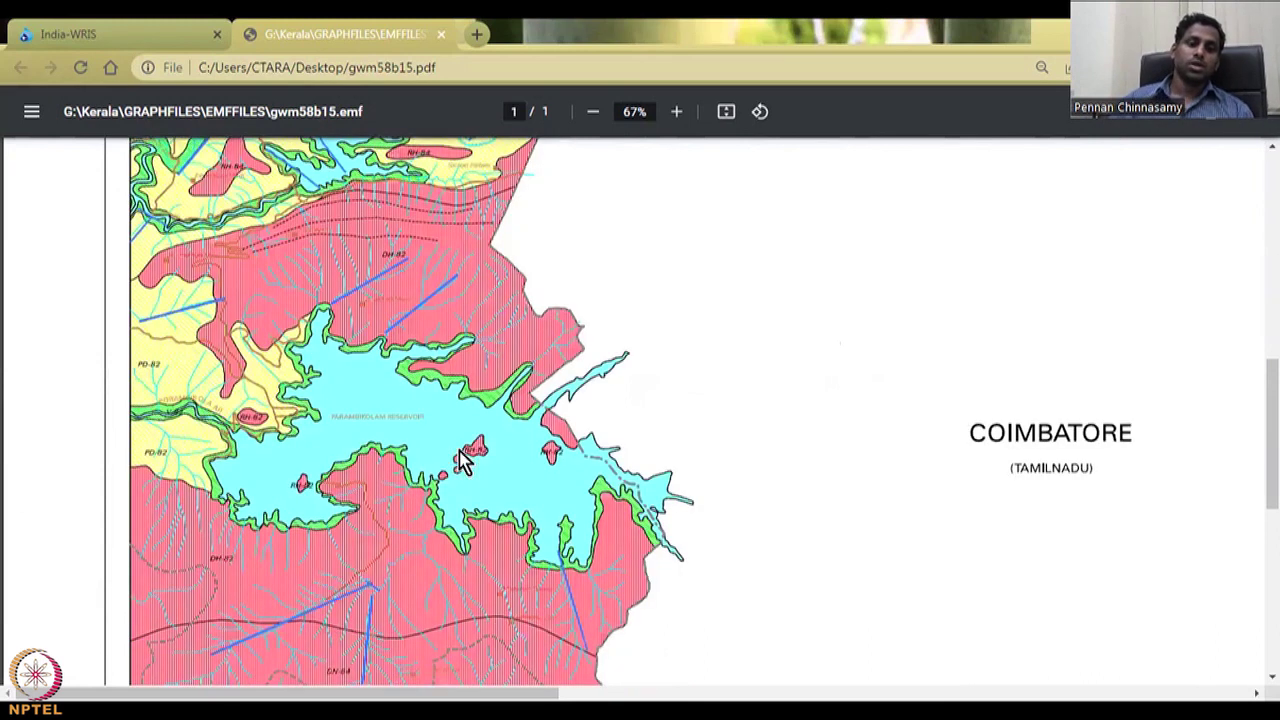
{"action": "scroll", "coordinate": [463, 461], "scroll_direction": "down", "scroll_amount": 2}
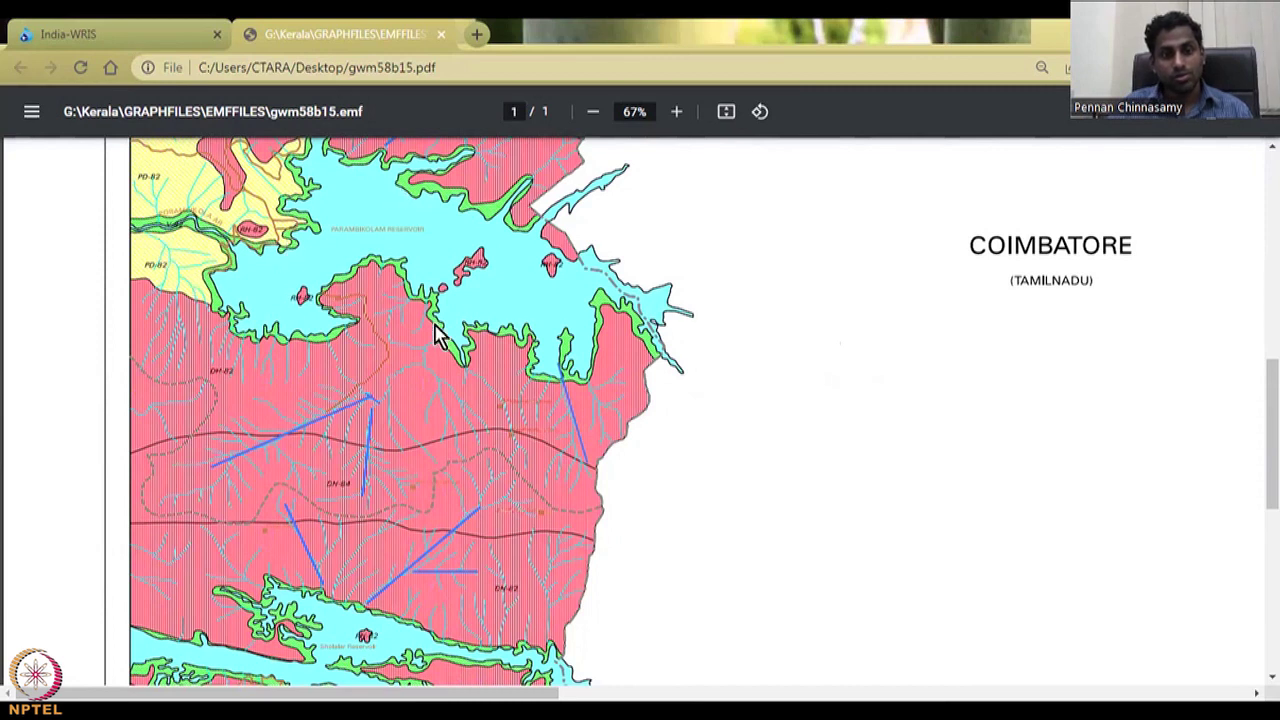
{"action": "scroll", "coordinate": [486, 314], "scroll_direction": "down", "scroll_amount": 1}
{"action": "scroll", "coordinate": [507, 382], "scroll_direction": "down", "scroll_amount": 1}
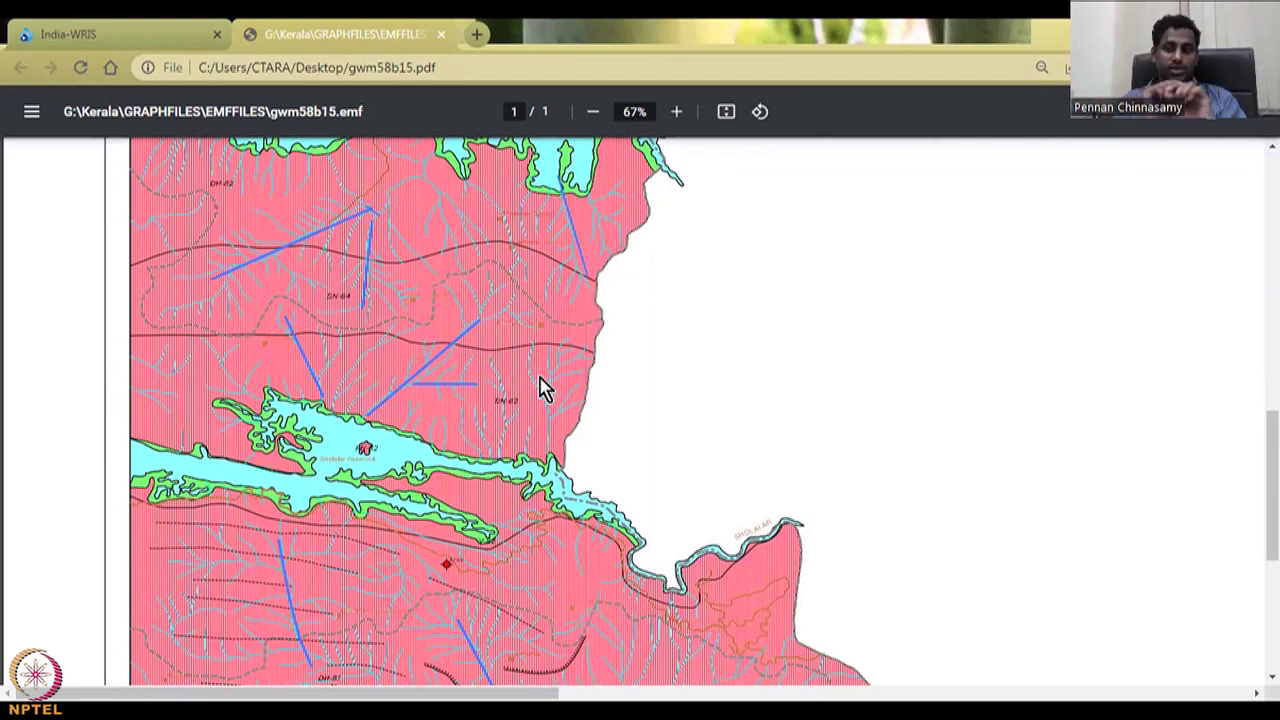
Close the gwm58b15.pdf document, return to the India-WRIS page, and clear the Coimbatore grids and district selection.
{"action": "left_click", "coordinate": [75, 32]}
{"action": "left_click", "coordinate": [440, 36]}
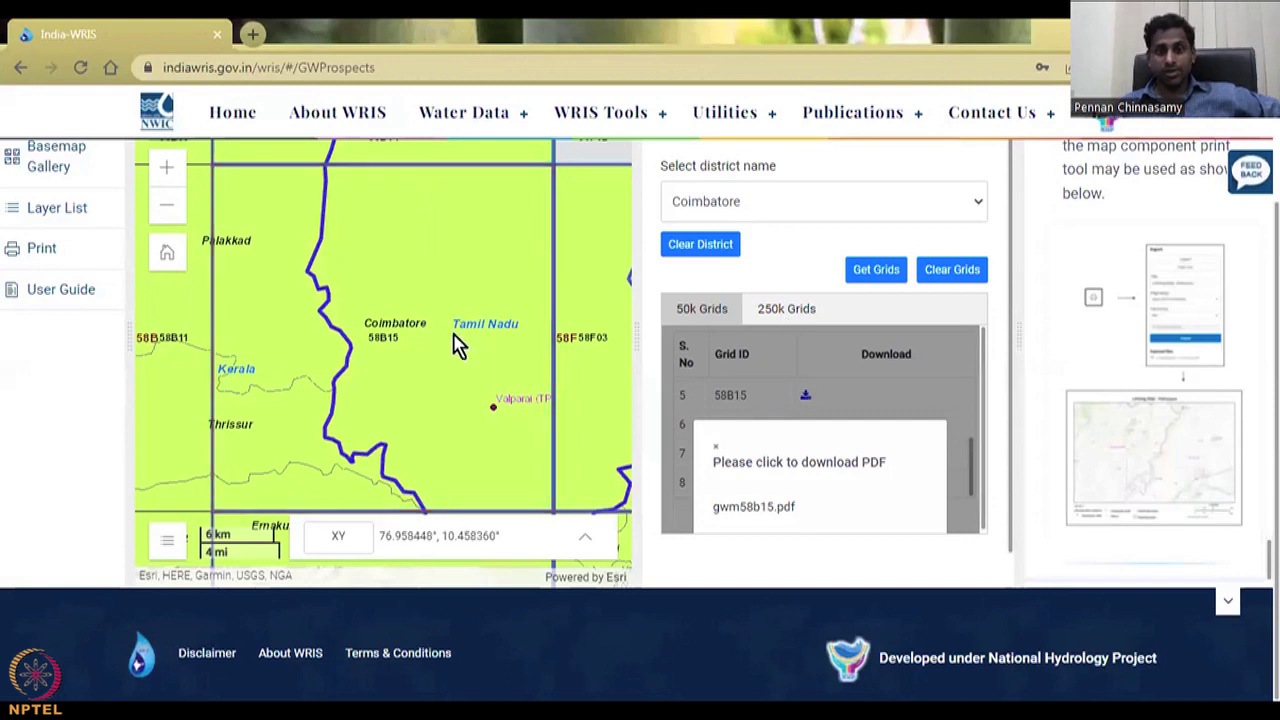
{"action": "scroll", "coordinate": [455, 340], "scroll_direction": "down", "scroll_amount": 2}
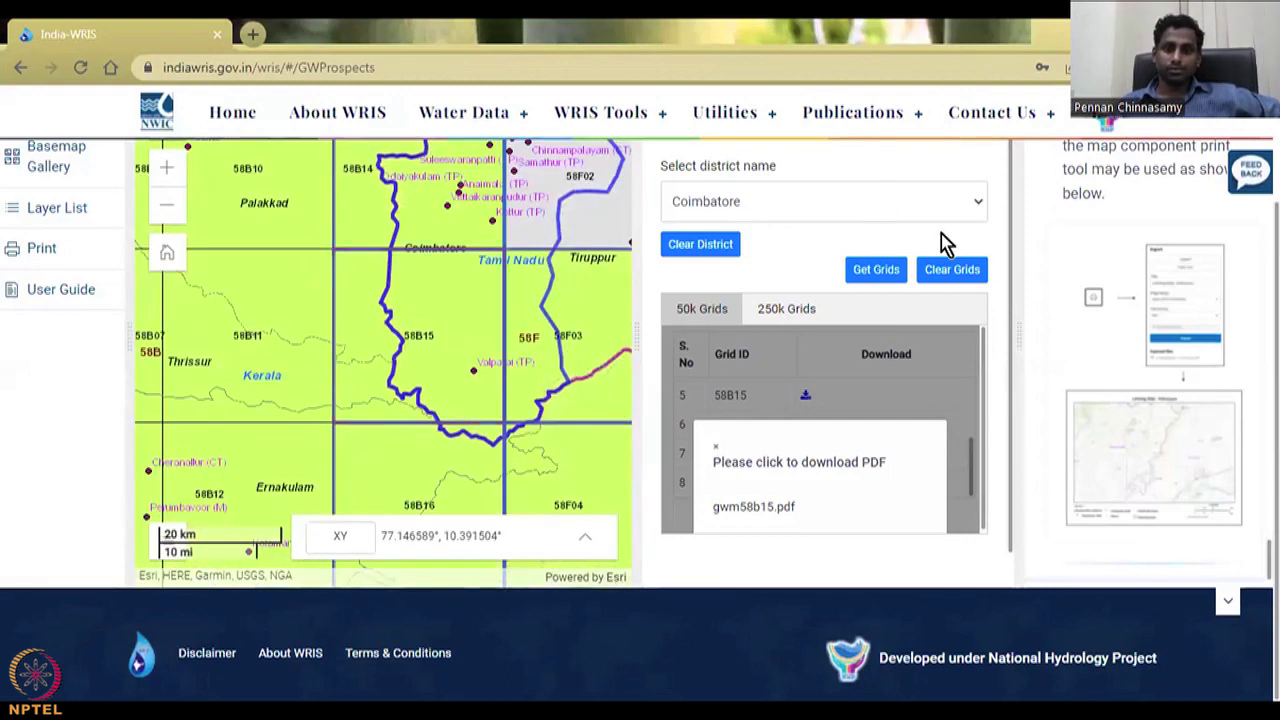
{"action": "left_click", "coordinate": [966, 272]}
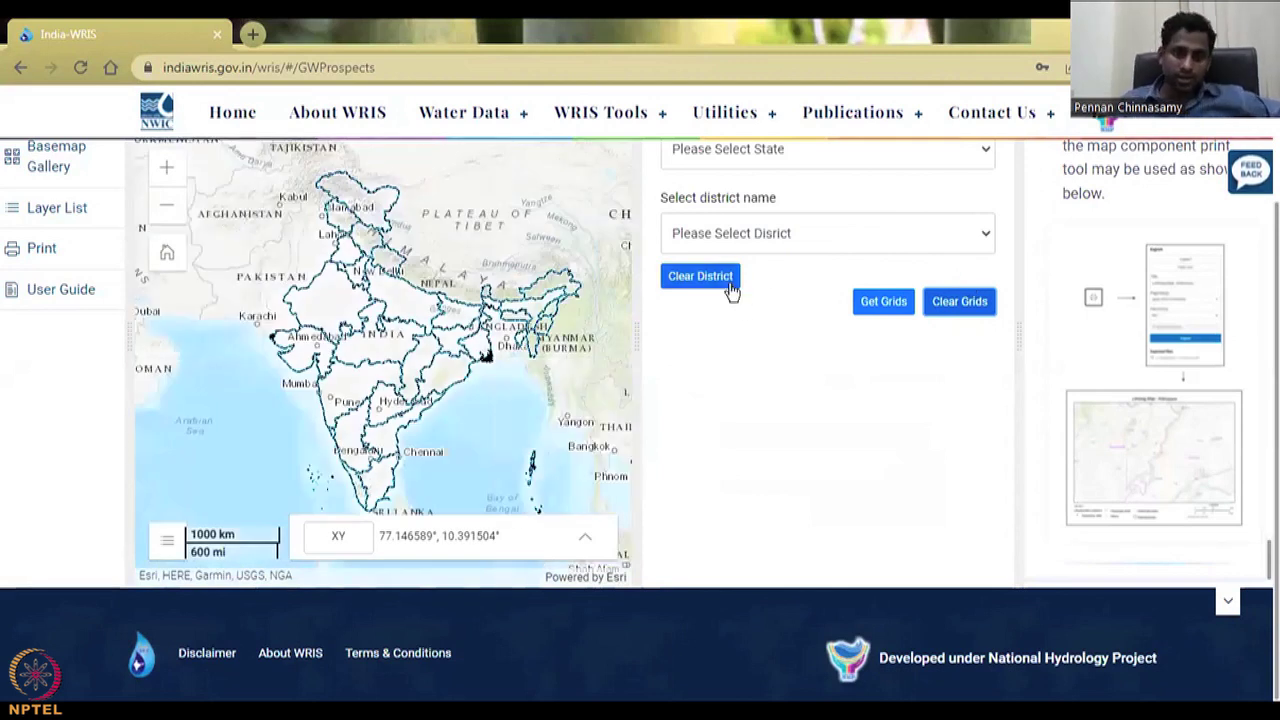
{"action": "left_click", "coordinate": [731, 287]}
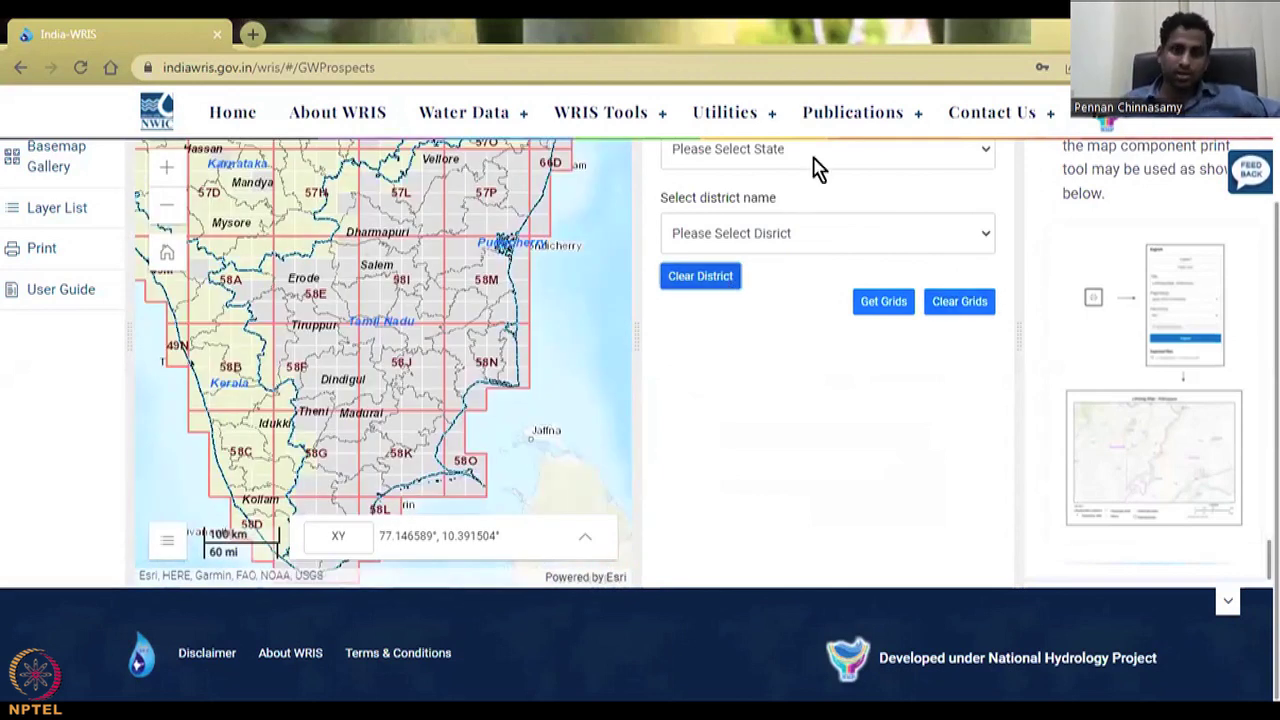
Check Punjab's groundwater sheet availability on the map with the legend expanded, and look through its district list.
{"action": "left_click", "coordinate": [812, 152]}
{"action": "scroll", "coordinate": [877, 455], "scroll_direction": "down", "scroll_amount": 3}
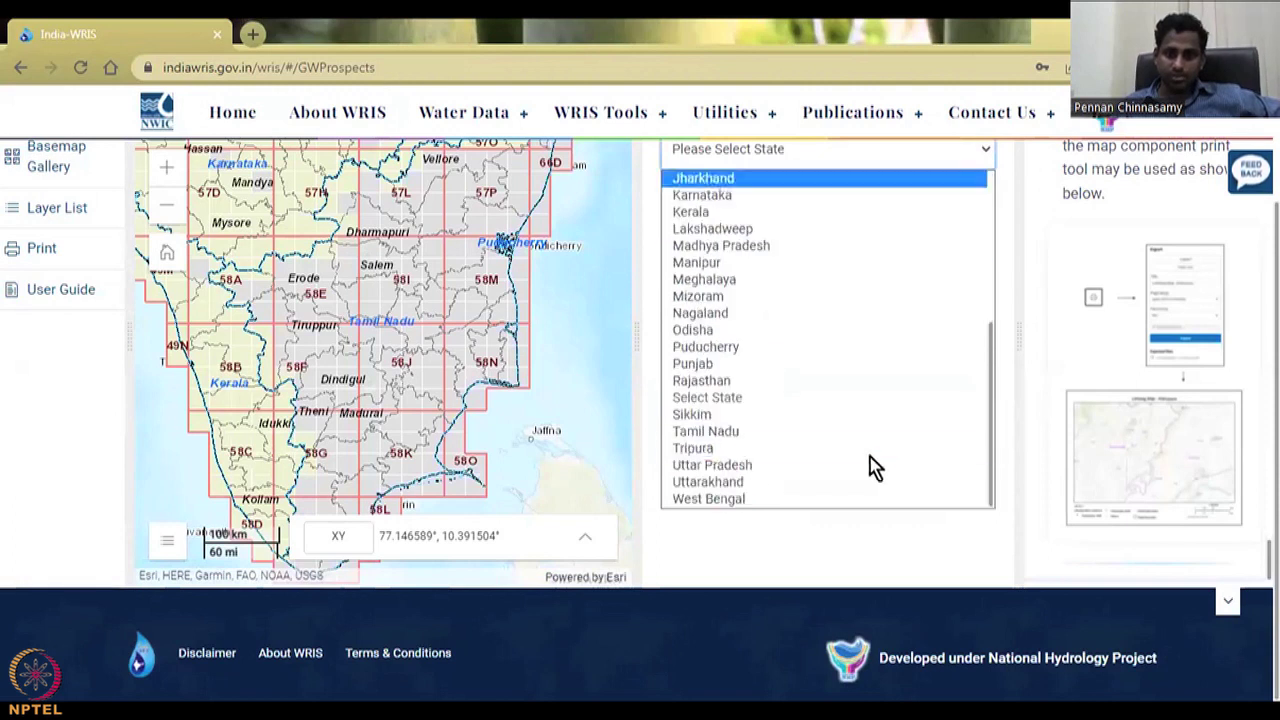
{"action": "left_click", "coordinate": [785, 364]}
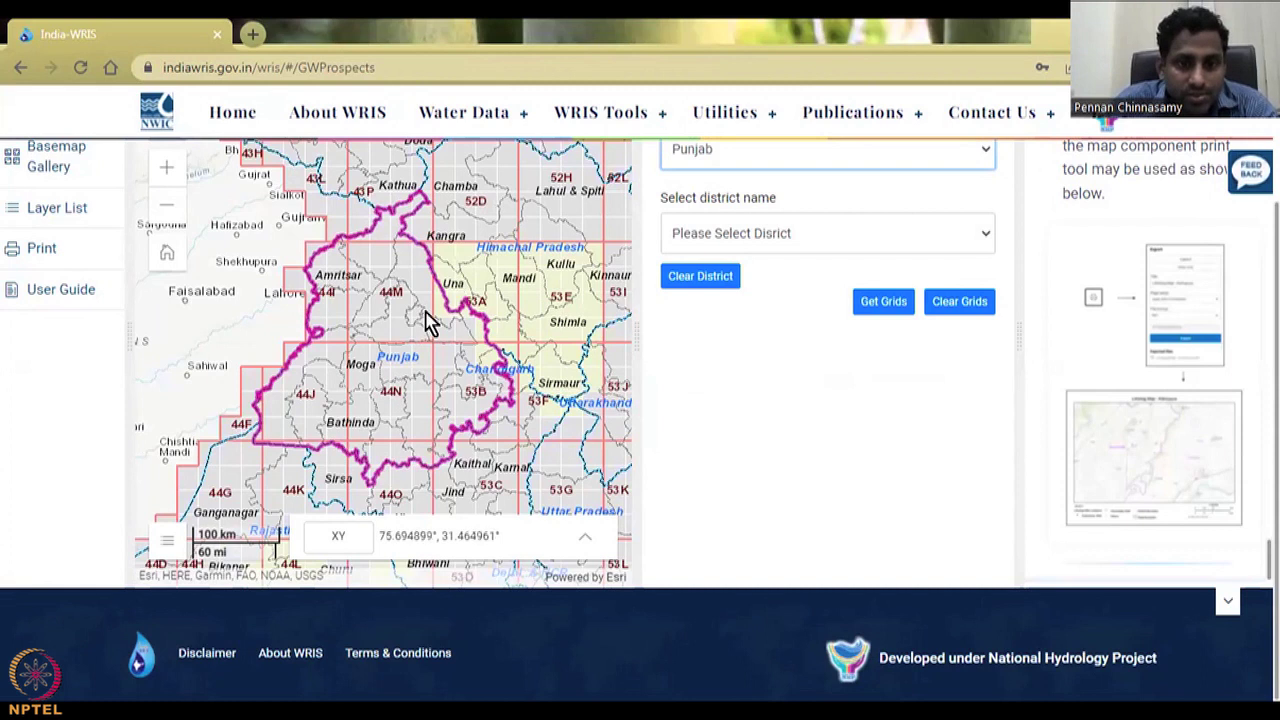
{"action": "left_click", "coordinate": [166, 540]}
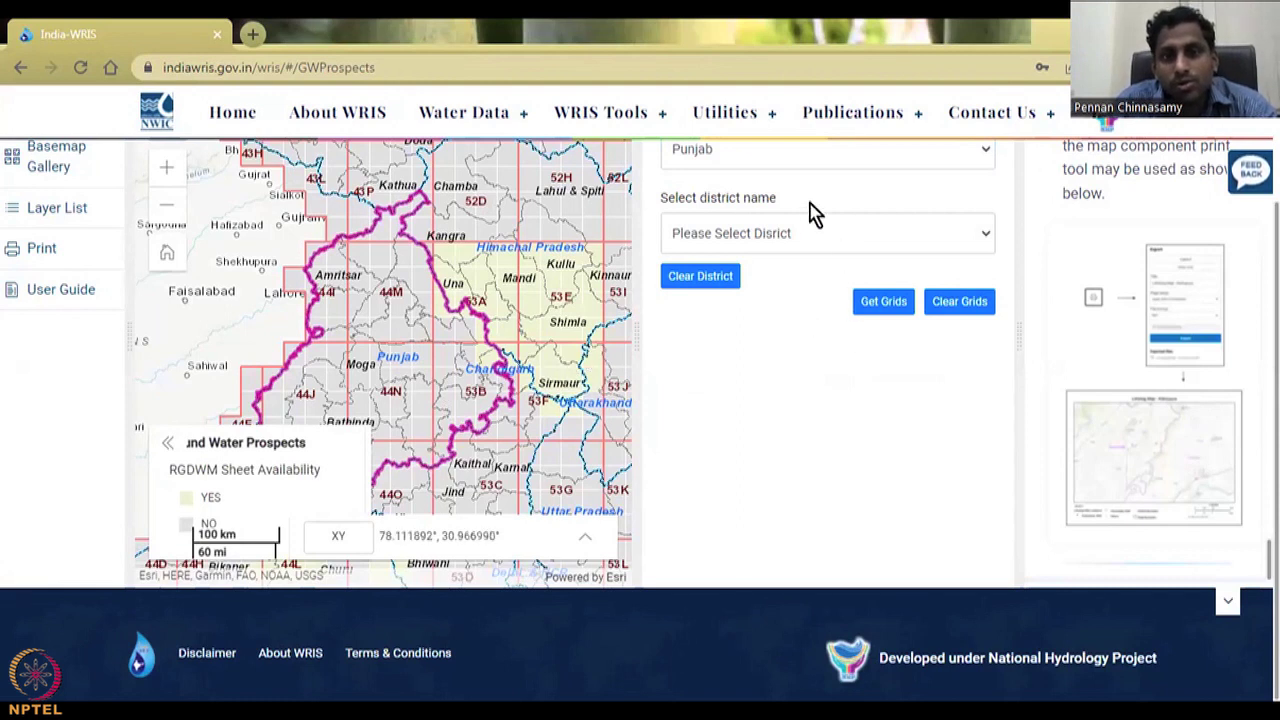
{"action": "left_click", "coordinate": [808, 243]}
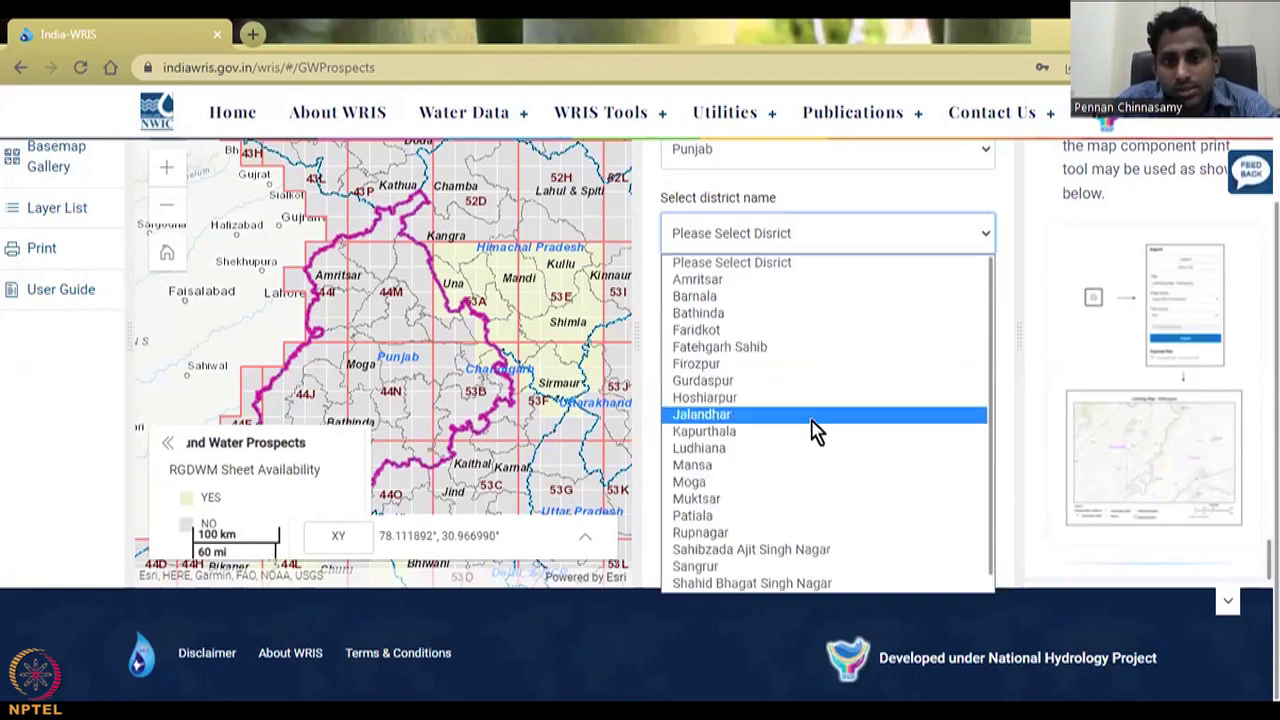
Compare the groundwater sheet availability on the map for Himachal Pradesh, Bihar and Chandigarh.
{"action": "left_click", "coordinate": [780, 148]}
{"action": "left_click", "coordinate": [768, 281]}
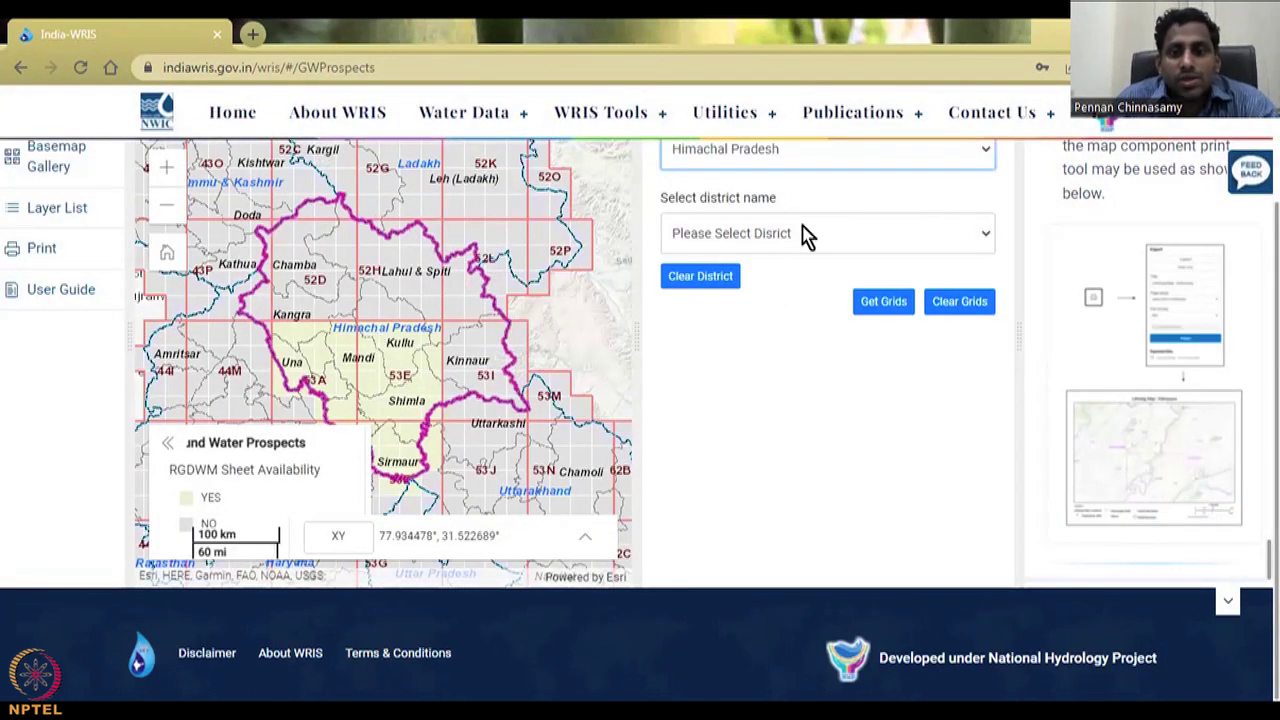
{"action": "left_click", "coordinate": [822, 163]}
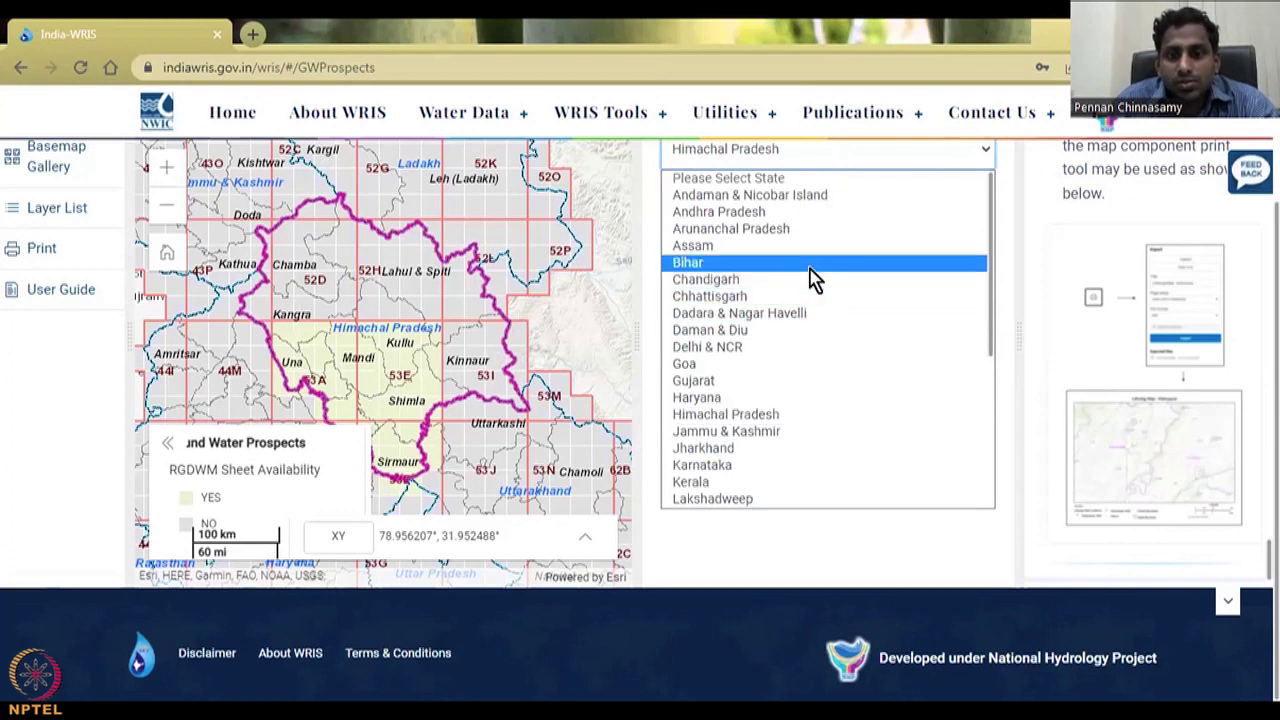
{"action": "left_click", "coordinate": [815, 281]}
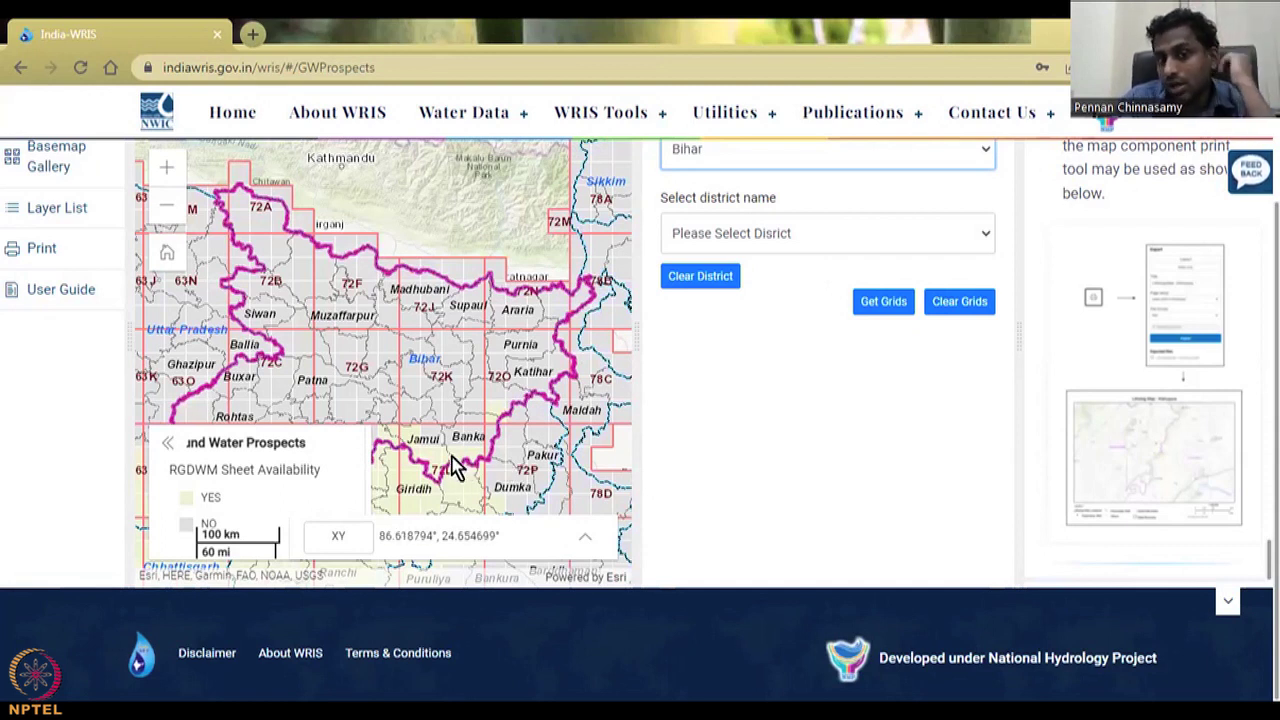
{"action": "left_click", "coordinate": [860, 172]}
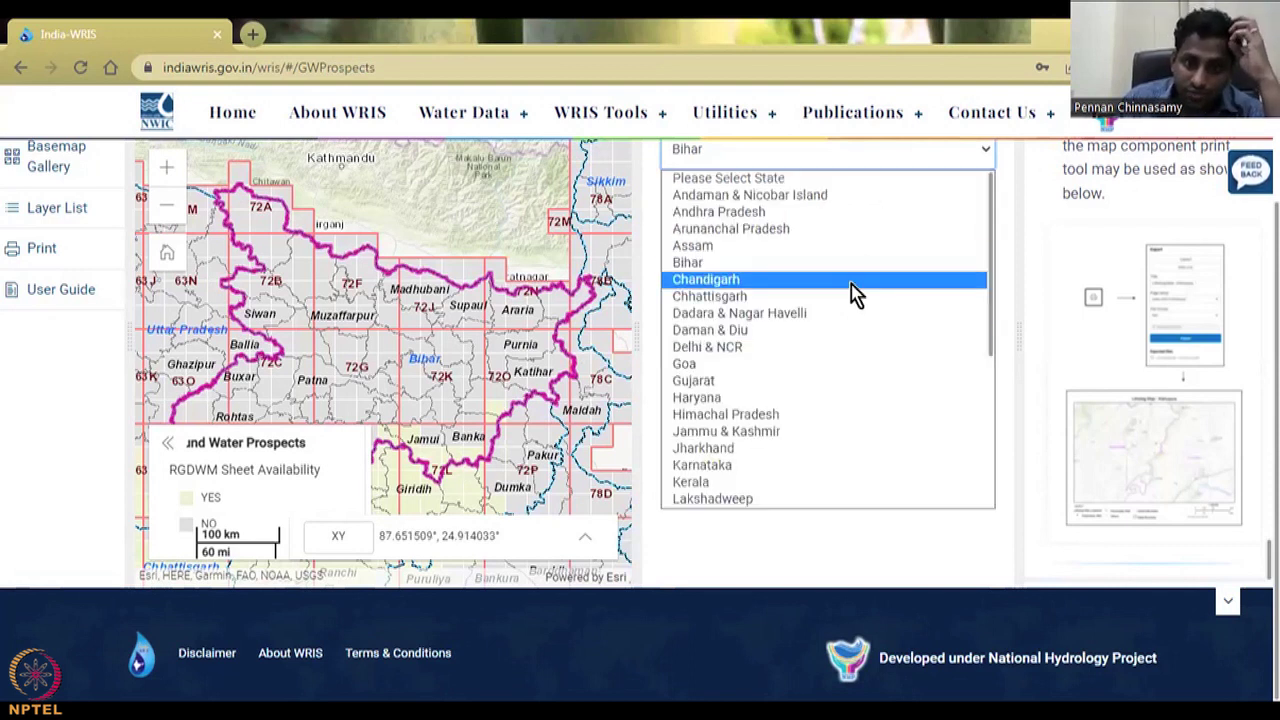
{"action": "left_click", "coordinate": [855, 281]}
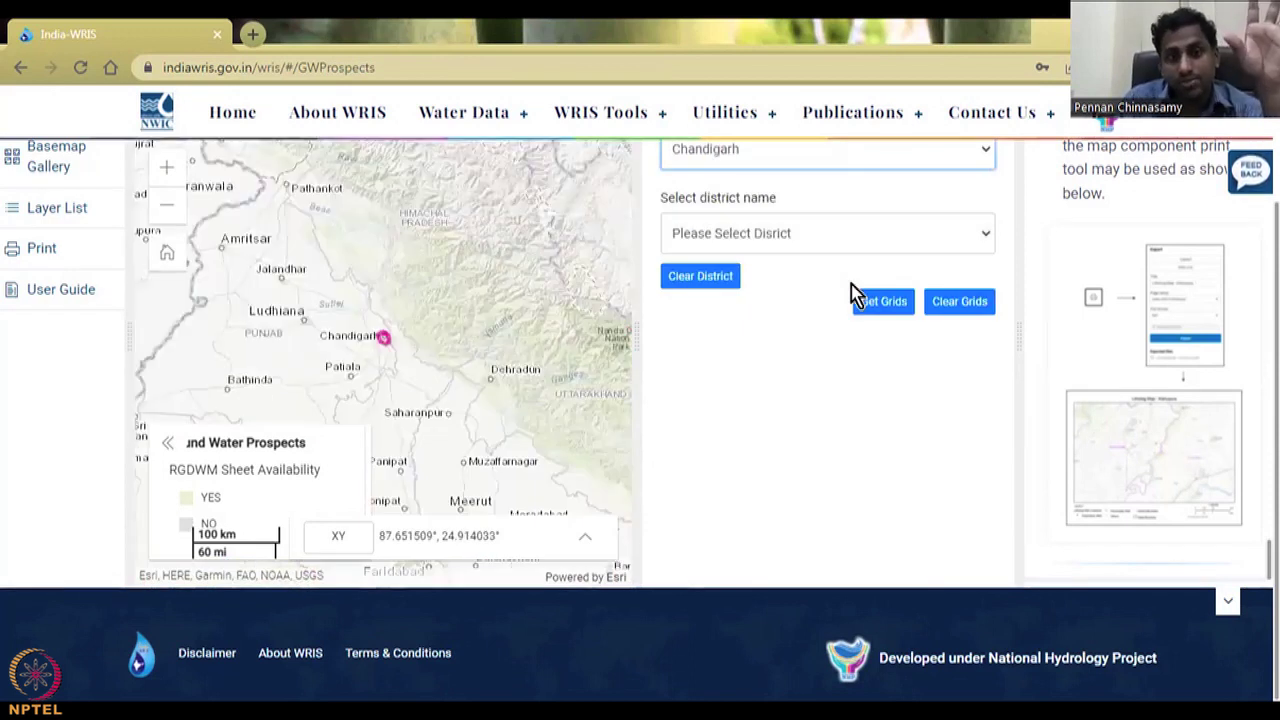
Set the state to Himachal Pradesh, preview Shimla district on the map, and clear the district selection.
{"action": "left_click", "coordinate": [757, 163]}
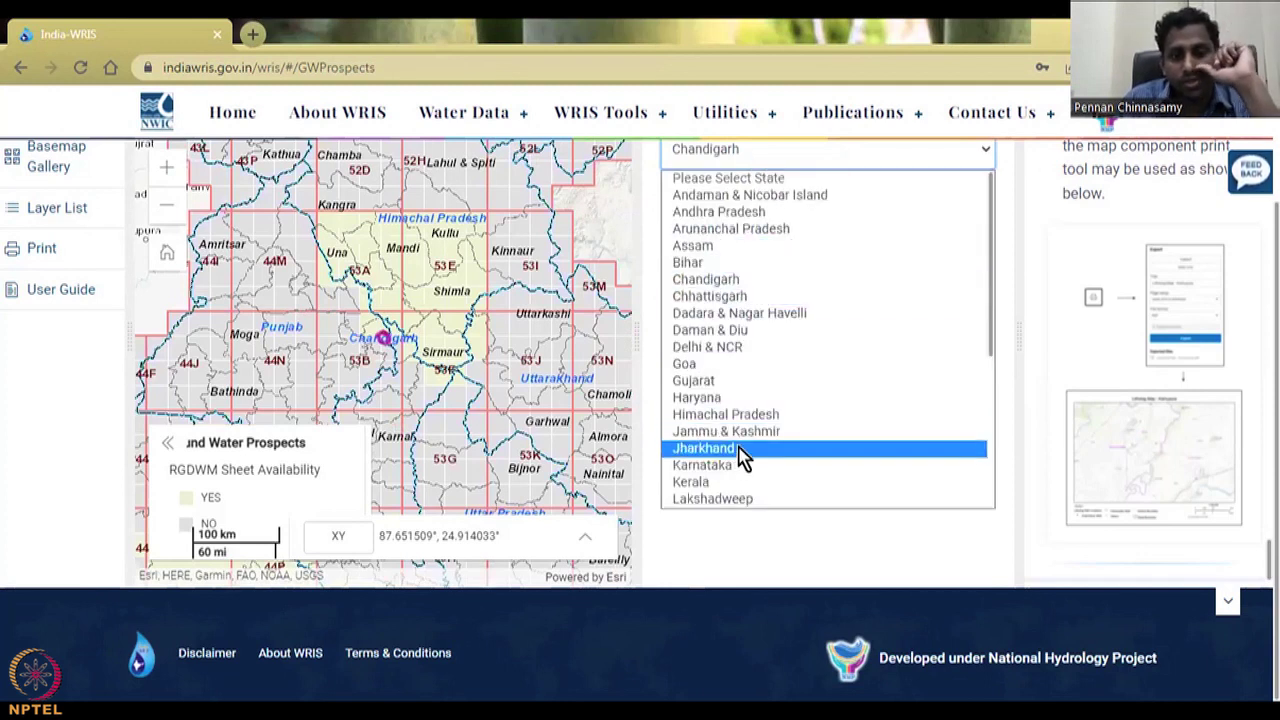
{"action": "left_click", "coordinate": [757, 420]}
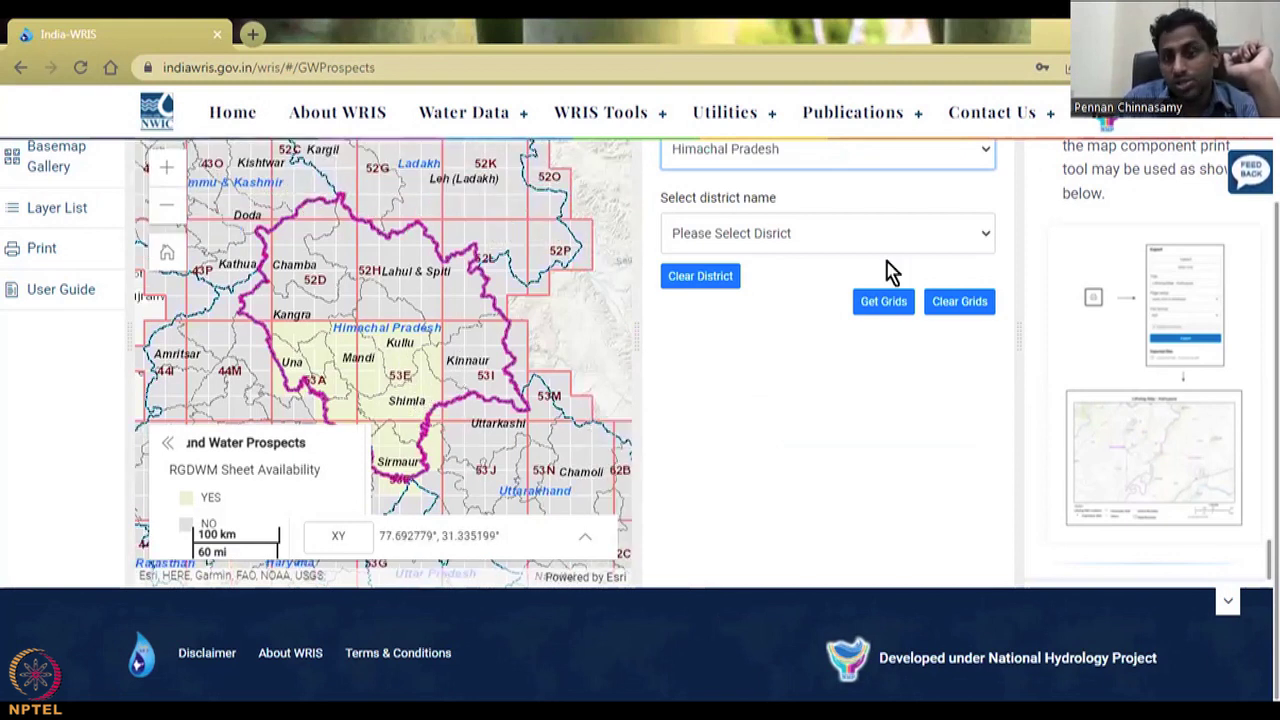
{"action": "left_click", "coordinate": [930, 233]}
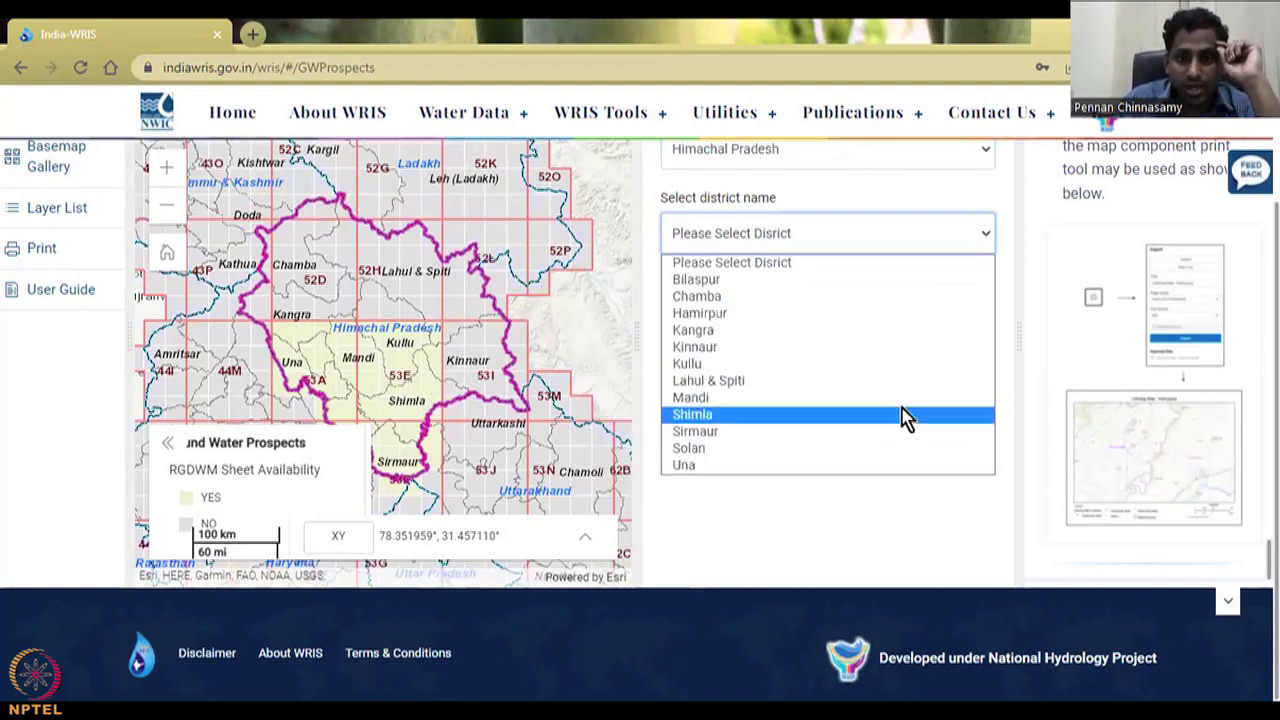
{"action": "left_click", "coordinate": [905, 416]}
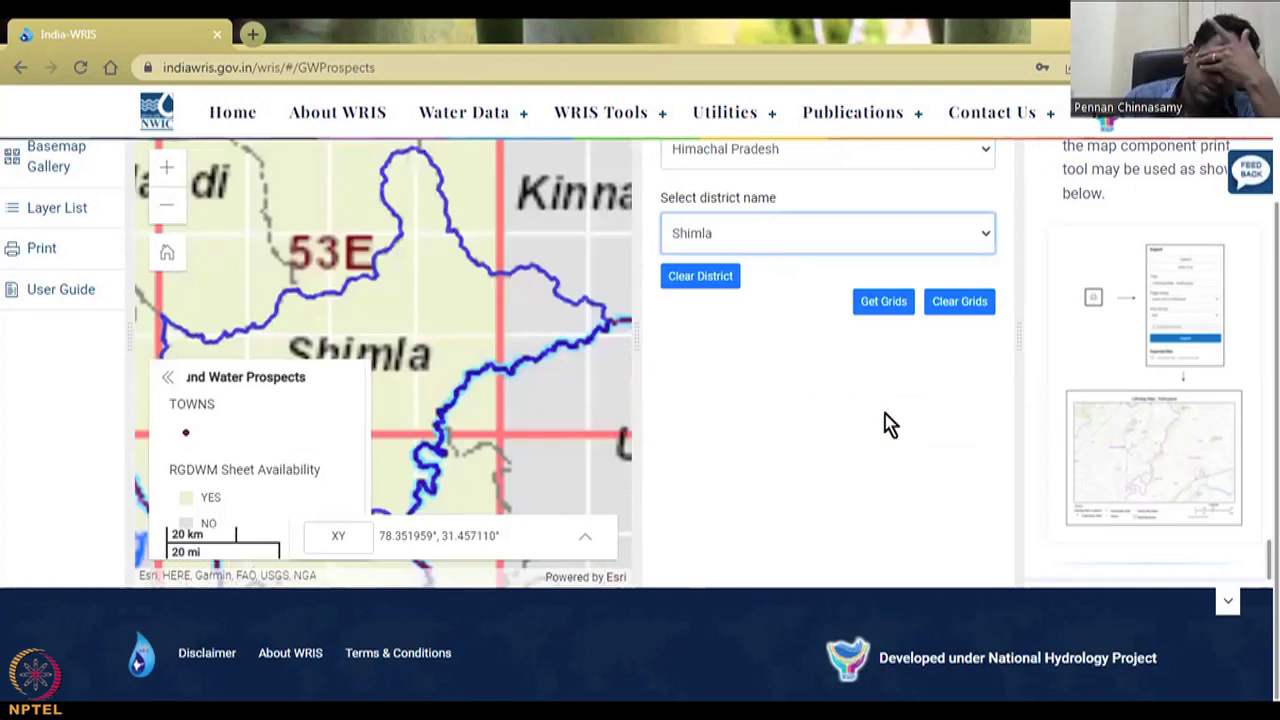
{"action": "left_click", "coordinate": [690, 278]}
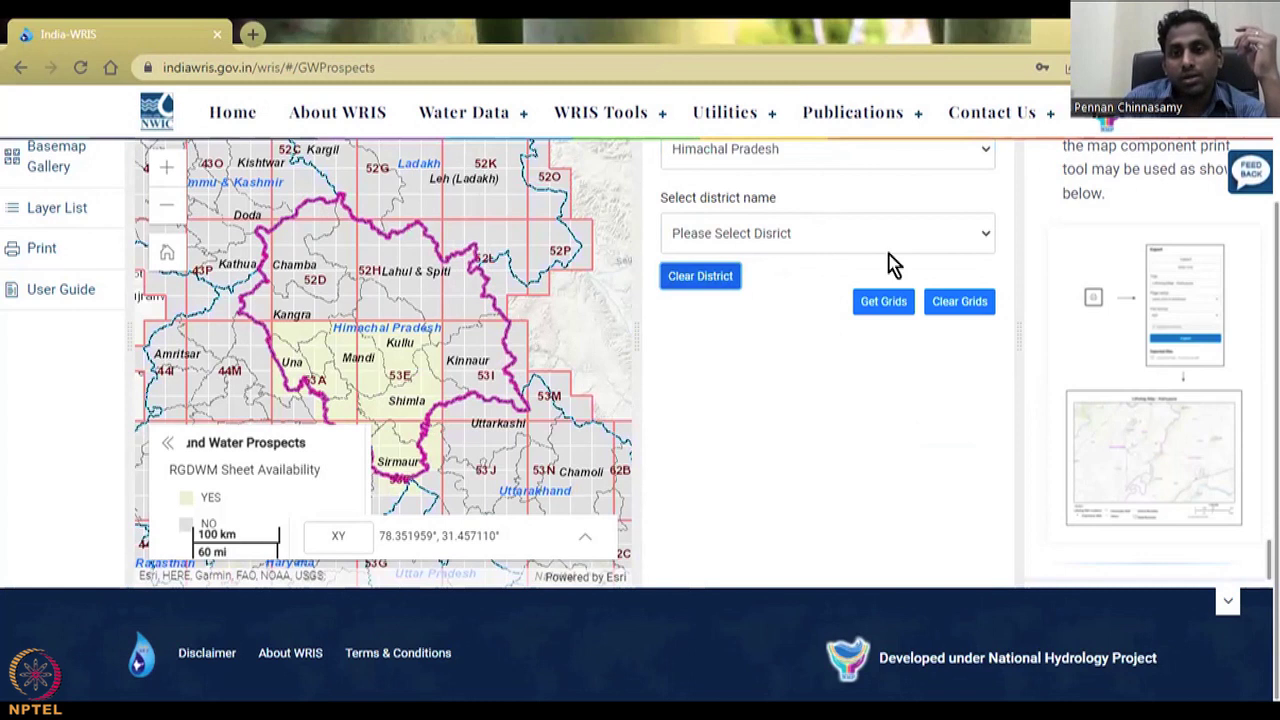
Choose Shimla as the district of Himachal Pradesh and retrieve its grids.
{"action": "scroll", "coordinate": [894, 263], "scroll_direction": "up", "scroll_amount": 1}
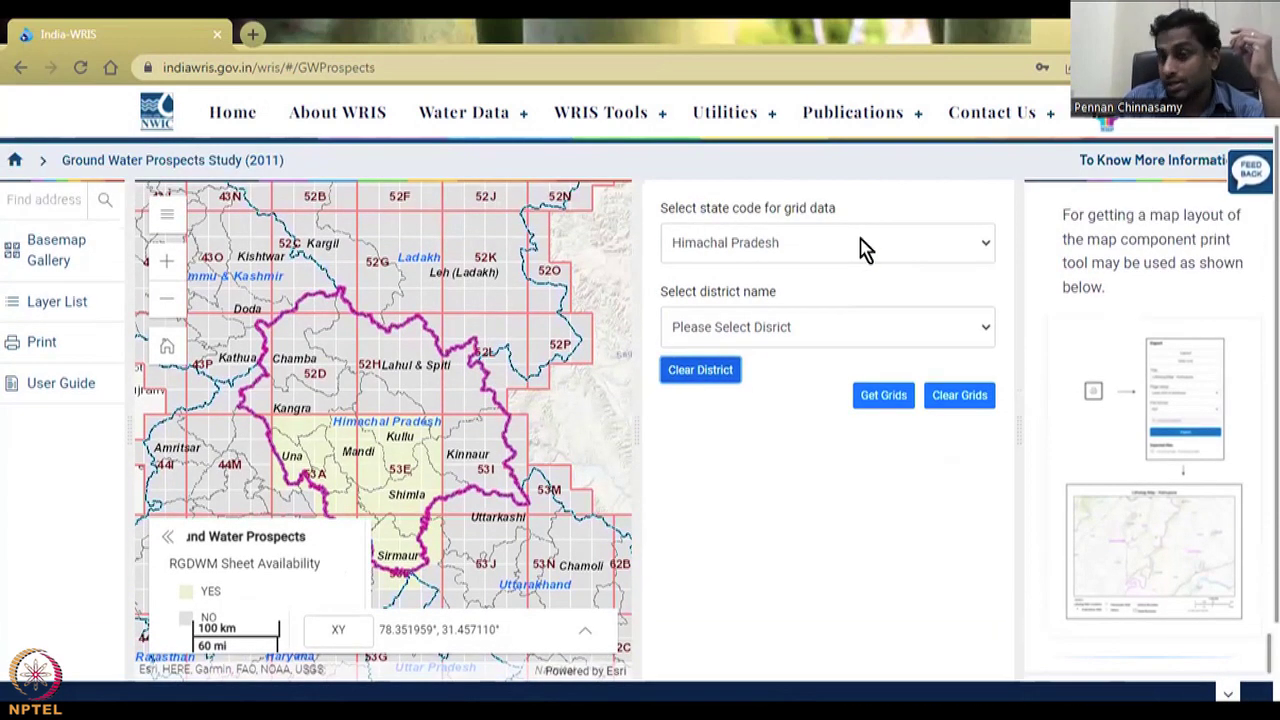
{"action": "scroll", "coordinate": [917, 266], "scroll_direction": "up", "scroll_amount": 1}
{"action": "scroll", "coordinate": [849, 423], "scroll_direction": "down", "scroll_amount": 1}
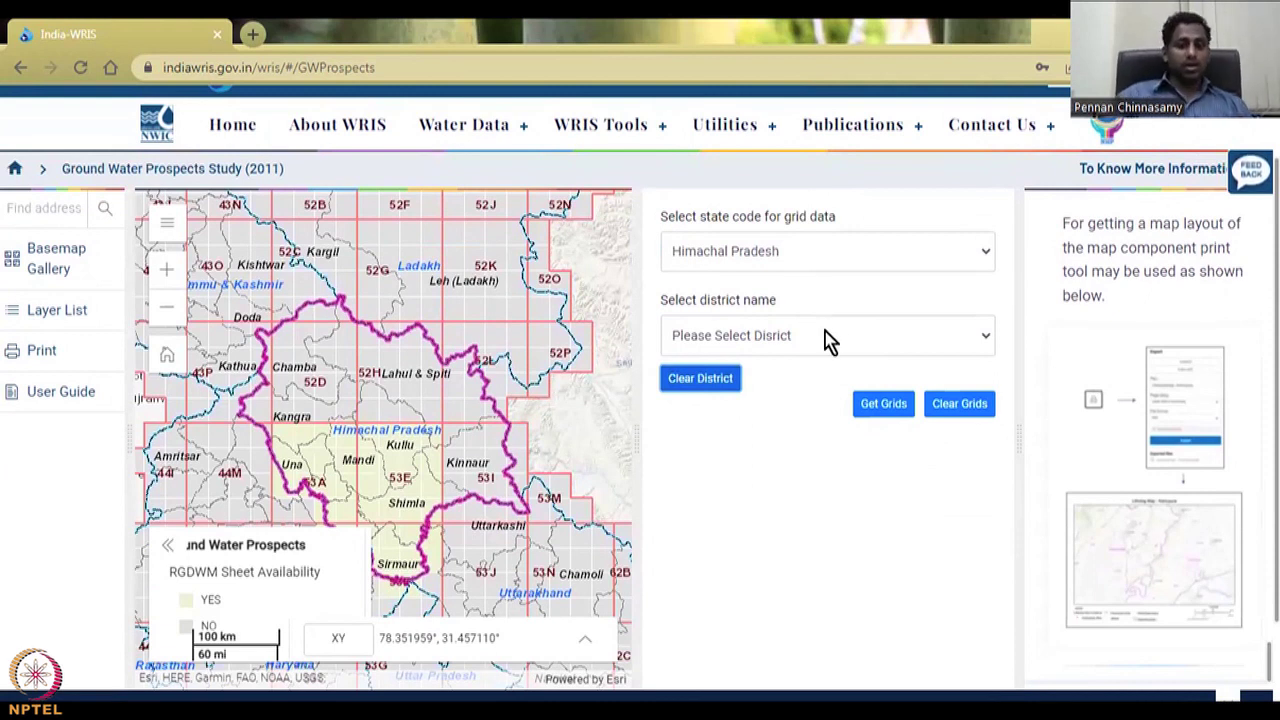
{"action": "left_click", "coordinate": [826, 340]}
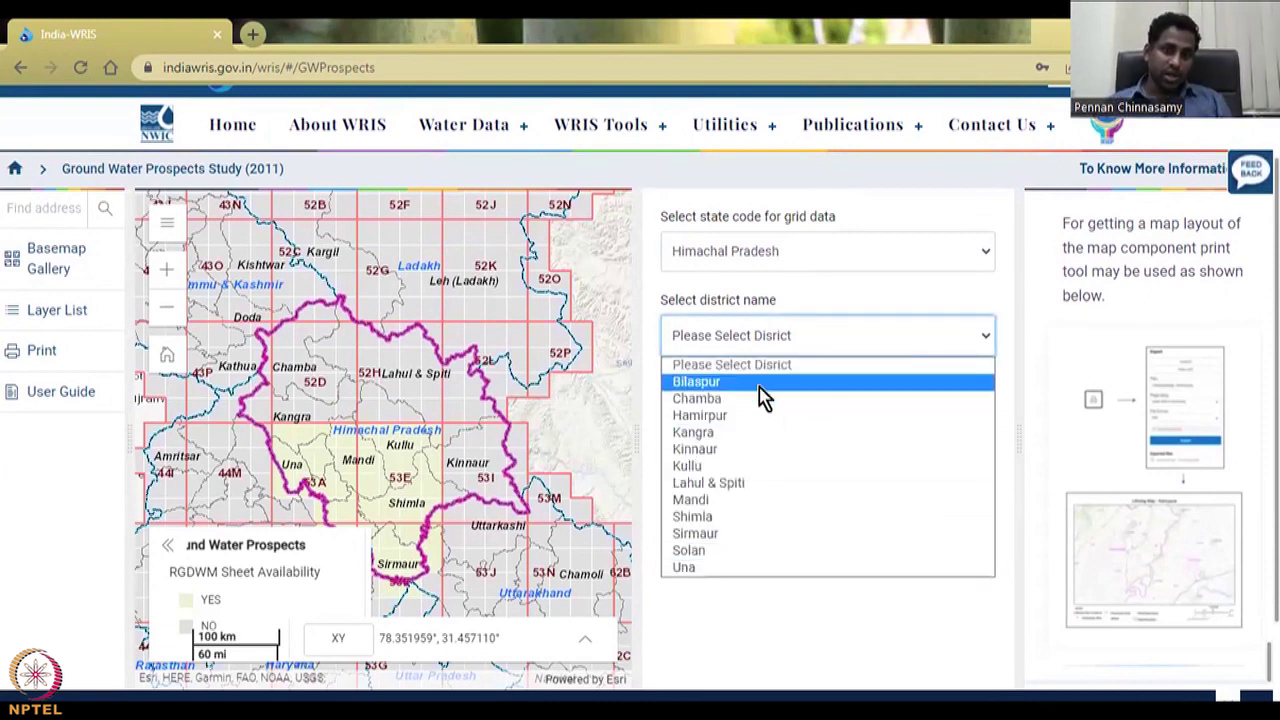
{"action": "left_click", "coordinate": [718, 518]}
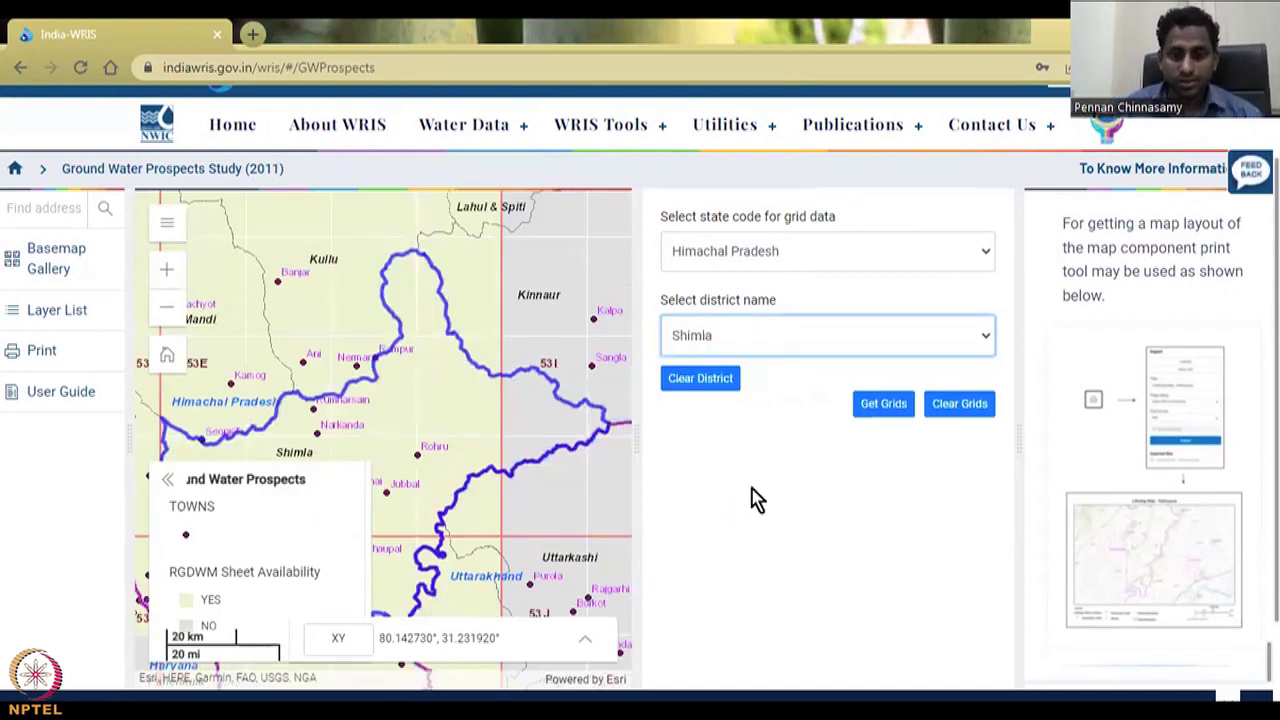
{"action": "left_click", "coordinate": [903, 410]}
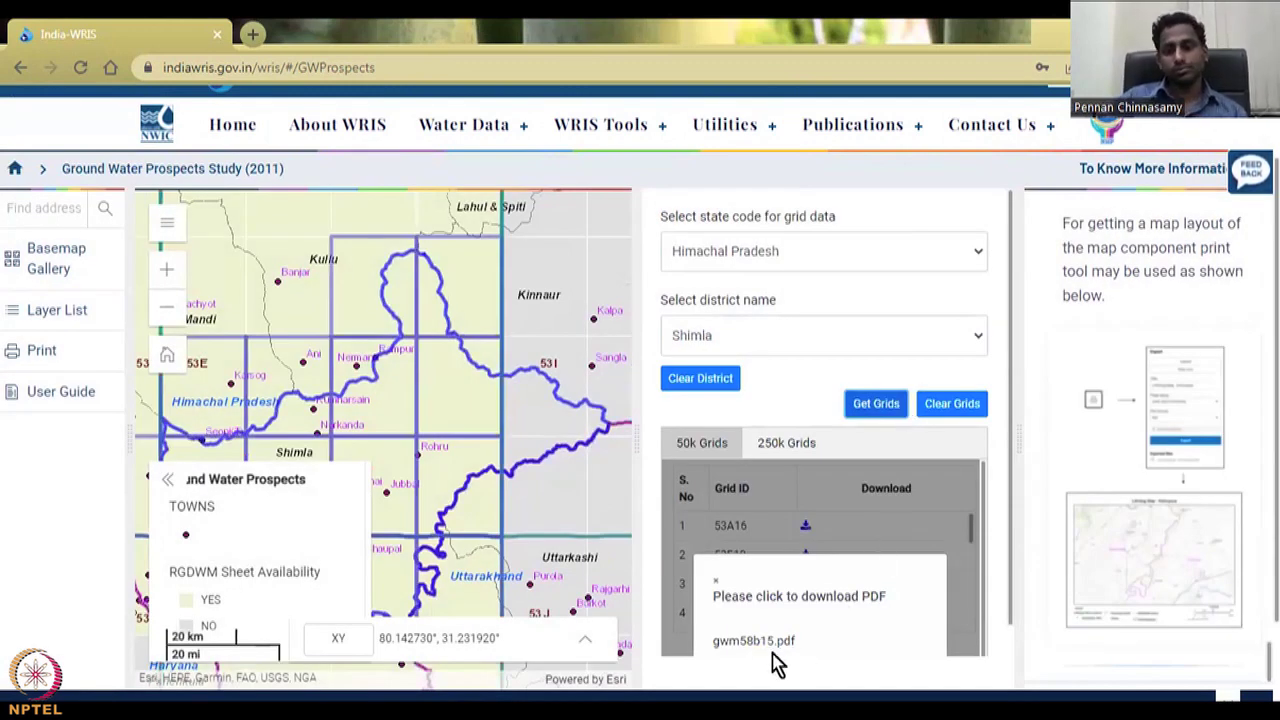
View the 250k grid list for Shimla and retrieve the grids again.
{"action": "left_click", "coordinate": [885, 462]}
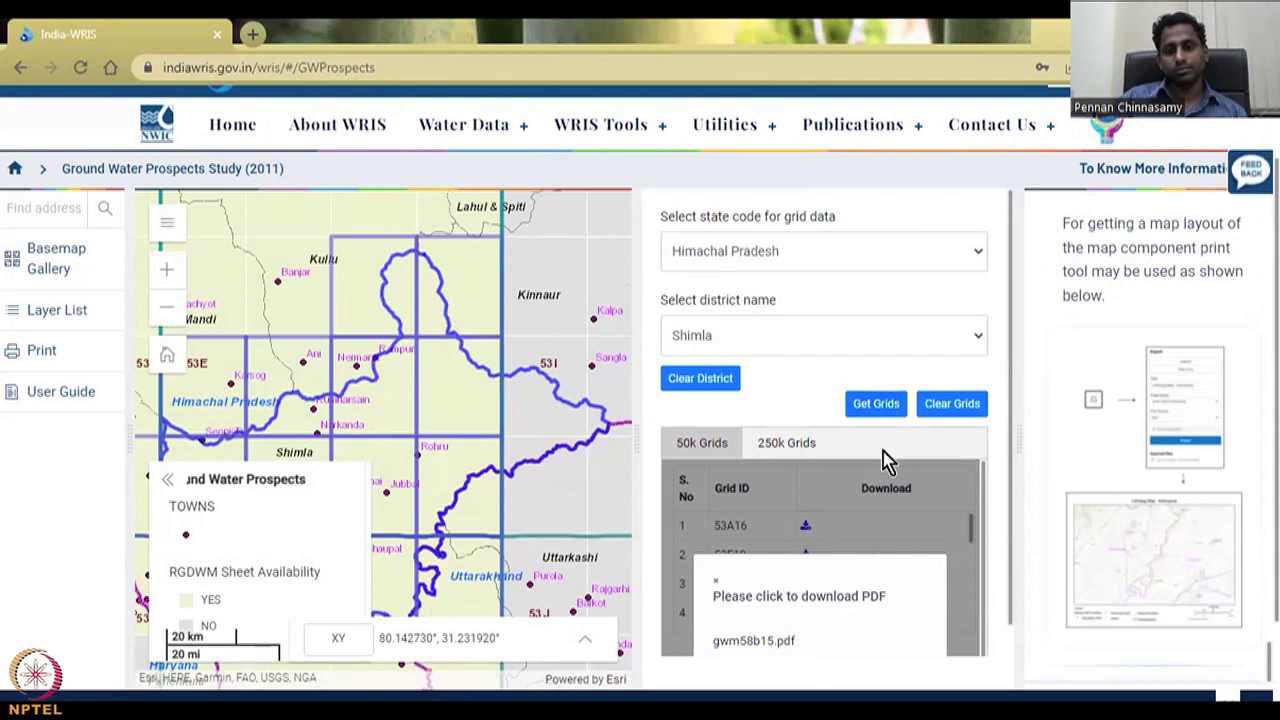
{"action": "left_click", "coordinate": [787, 445]}
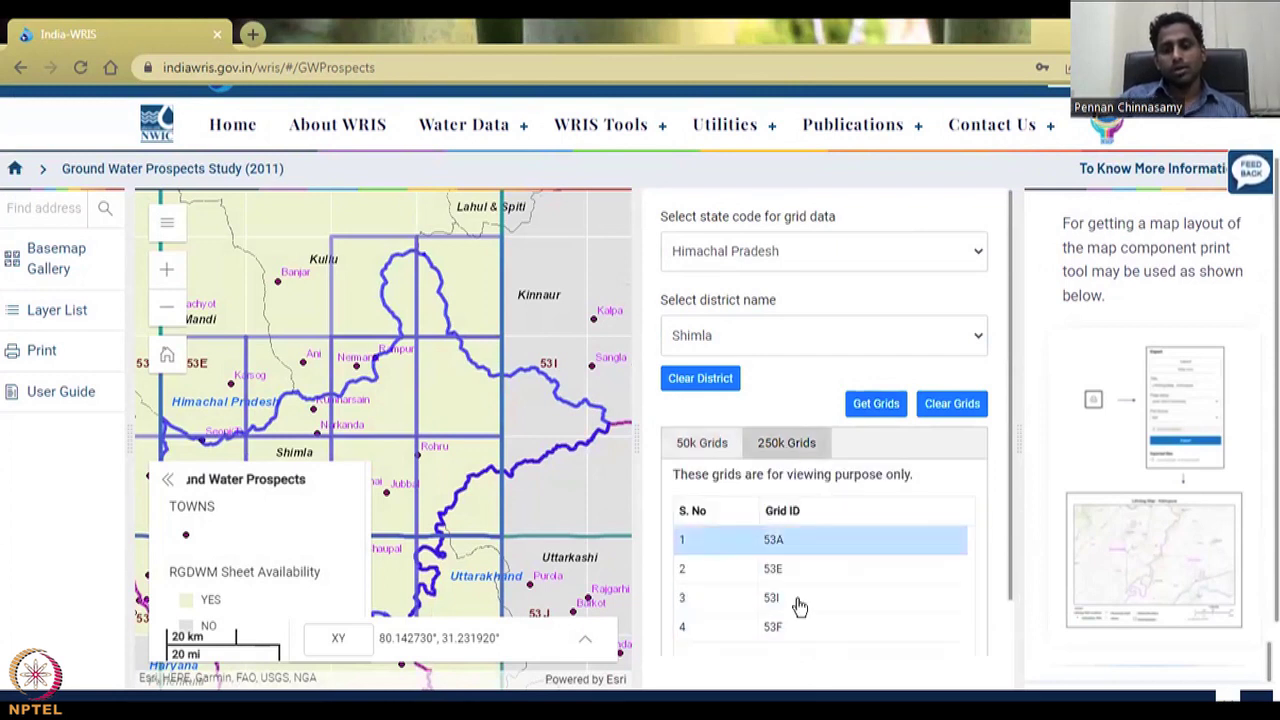
{"action": "left_click", "coordinate": [872, 418]}
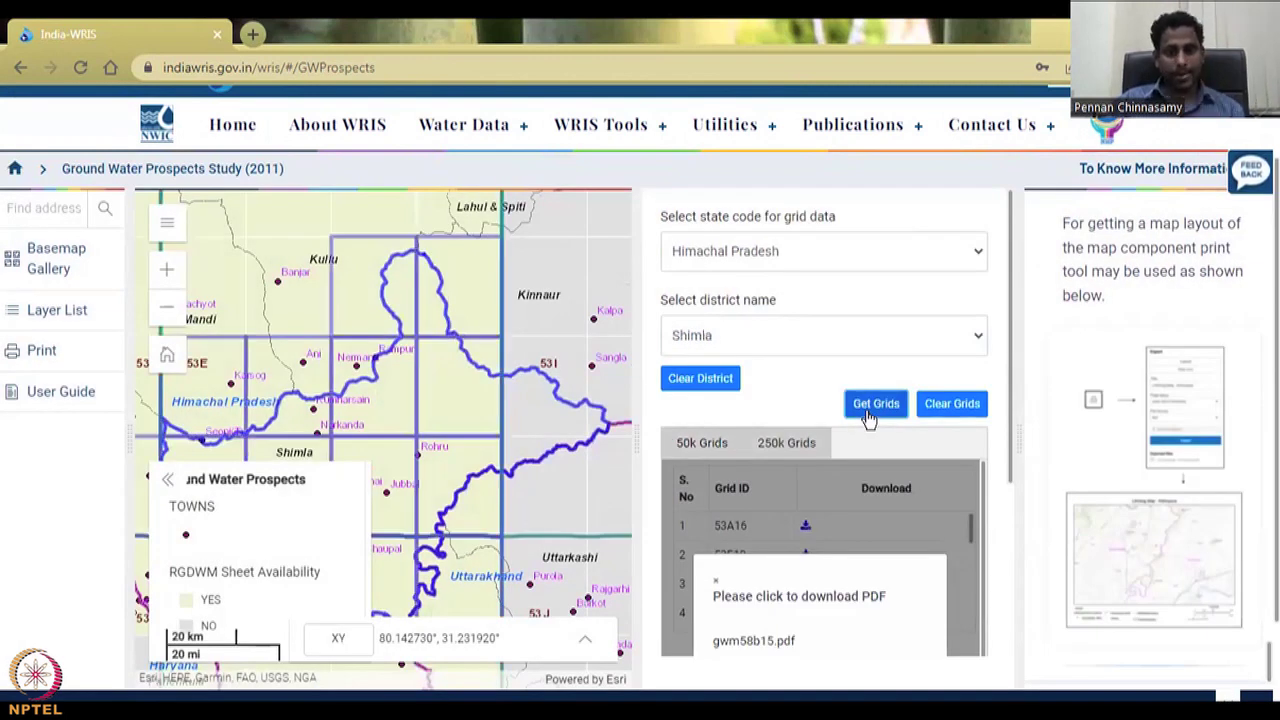
Collapse the map legend, dismiss the old gwm58b15.pdf download prompt, and request the PDF download for 50k grid 53E14.
{"action": "left_click", "coordinate": [171, 483]}
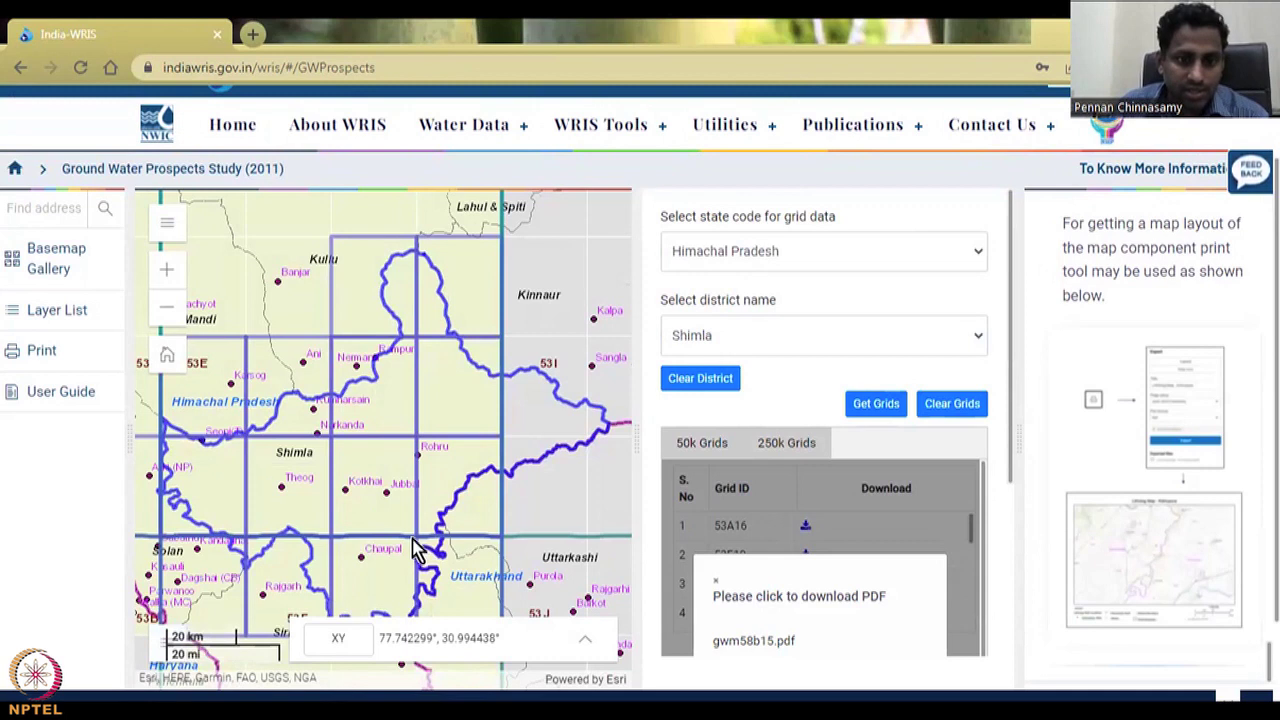
{"action": "left_click", "coordinate": [715, 583]}
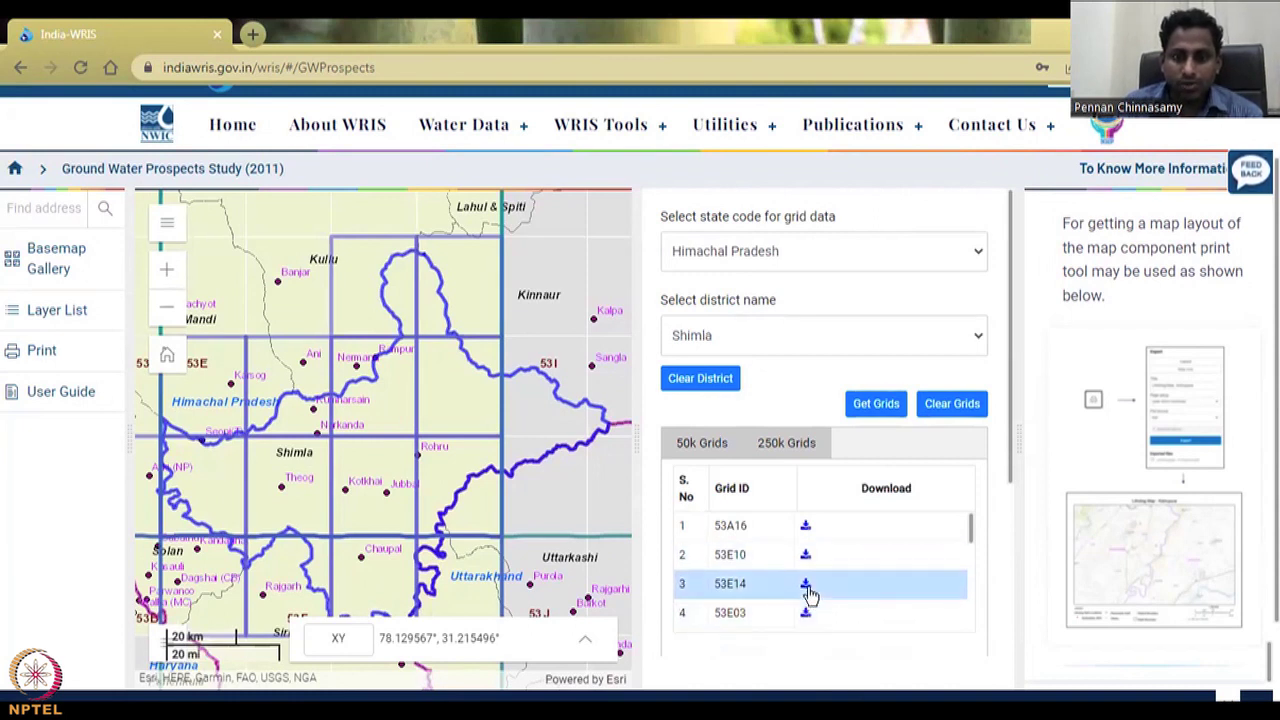
{"action": "left_click", "coordinate": [809, 593]}
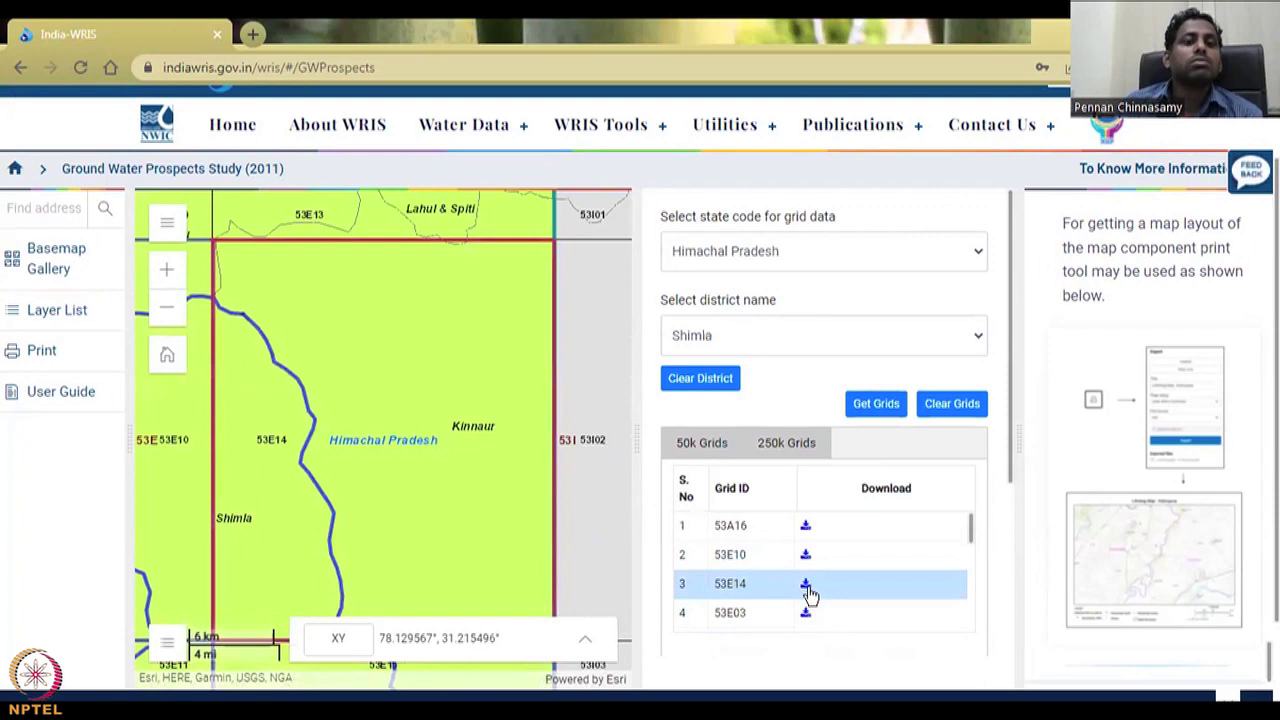
{"action": "scroll", "coordinate": [980, 600], "scroll_direction": "down", "scroll_amount": 2}
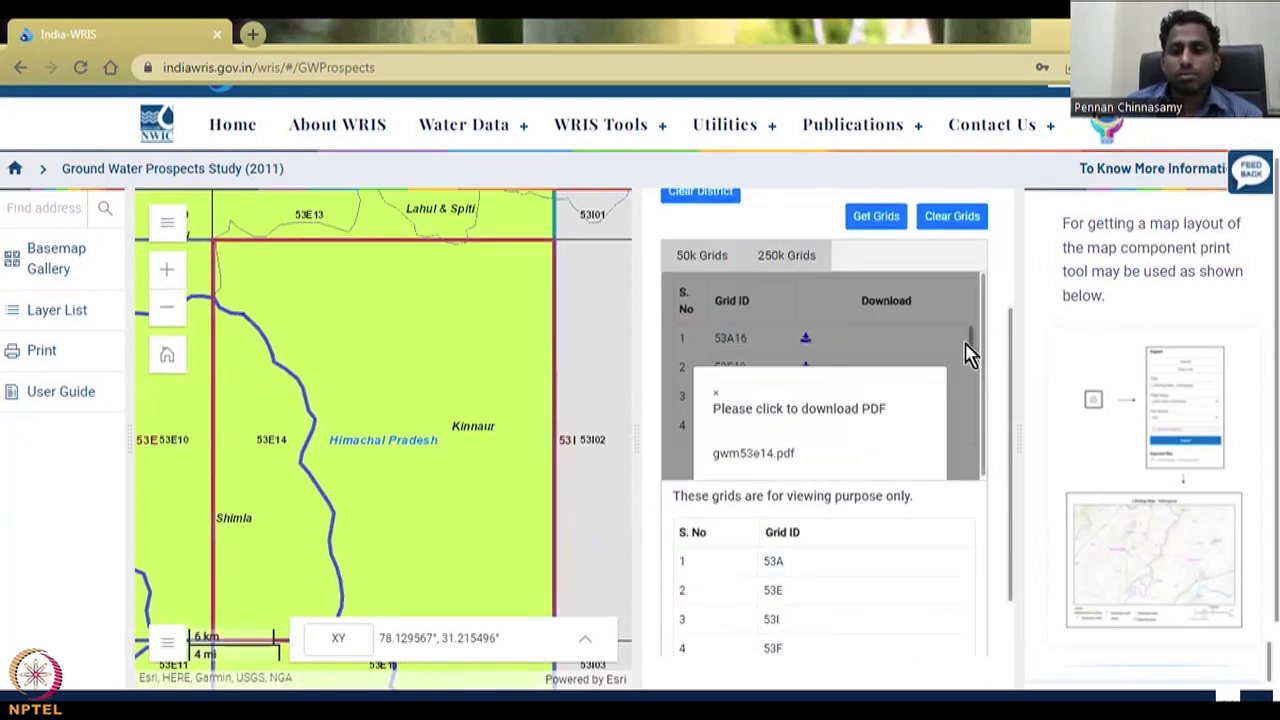
{"action": "scroll", "coordinate": [686, 272], "scroll_direction": "up", "scroll_amount": 2}
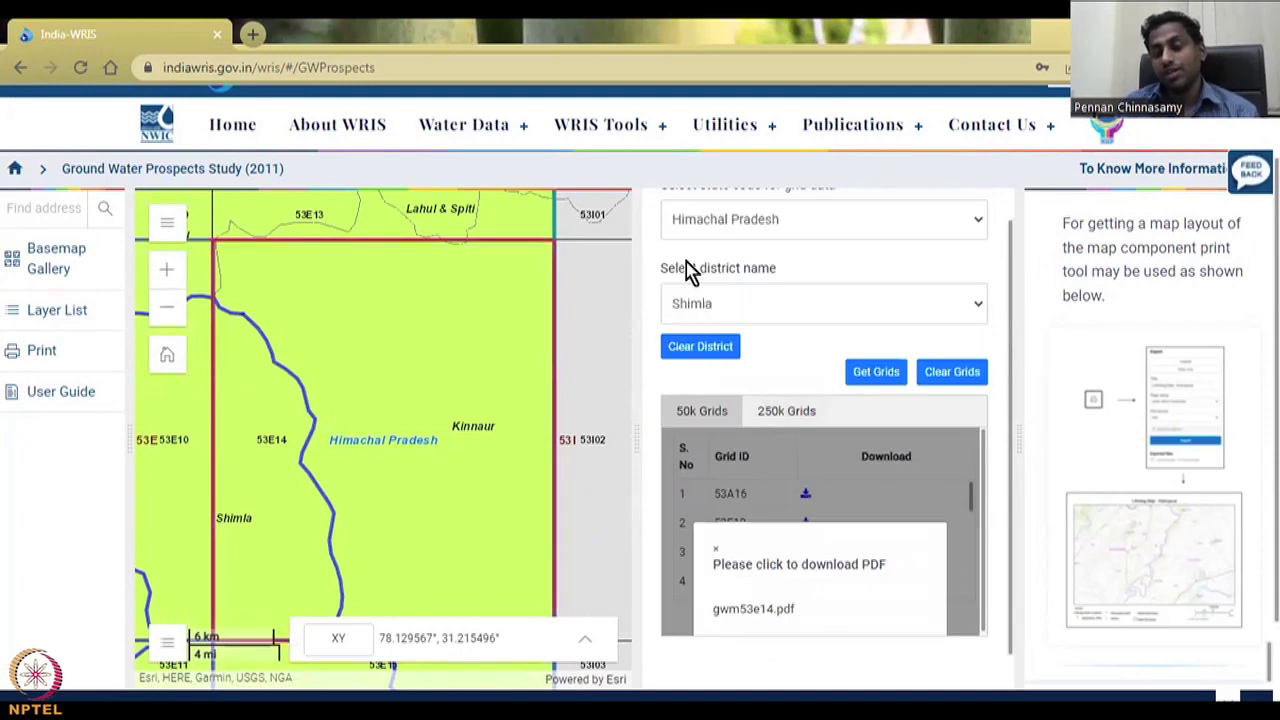
Dismiss the gwm53e14.pdf download prompt, show 50k grid 53E10 on the map, and request its PDF download.
{"action": "left_click", "coordinate": [715, 550]}
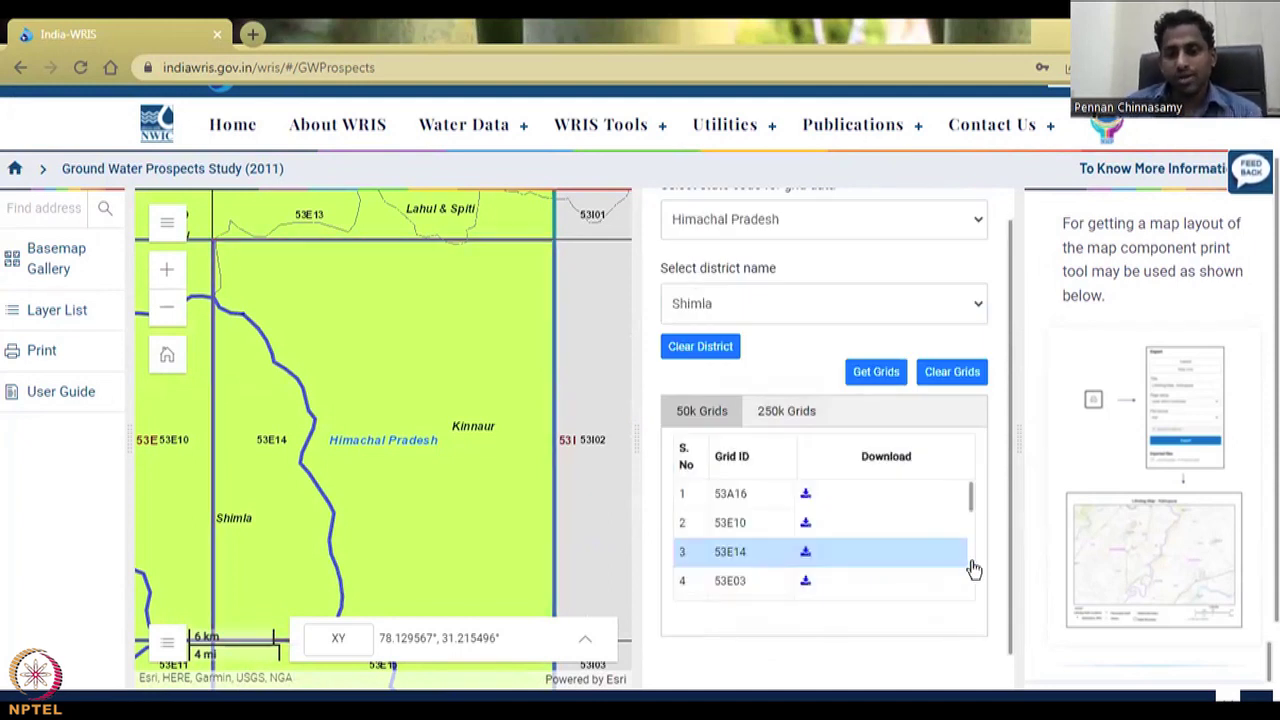
{"action": "left_click", "coordinate": [760, 530]}
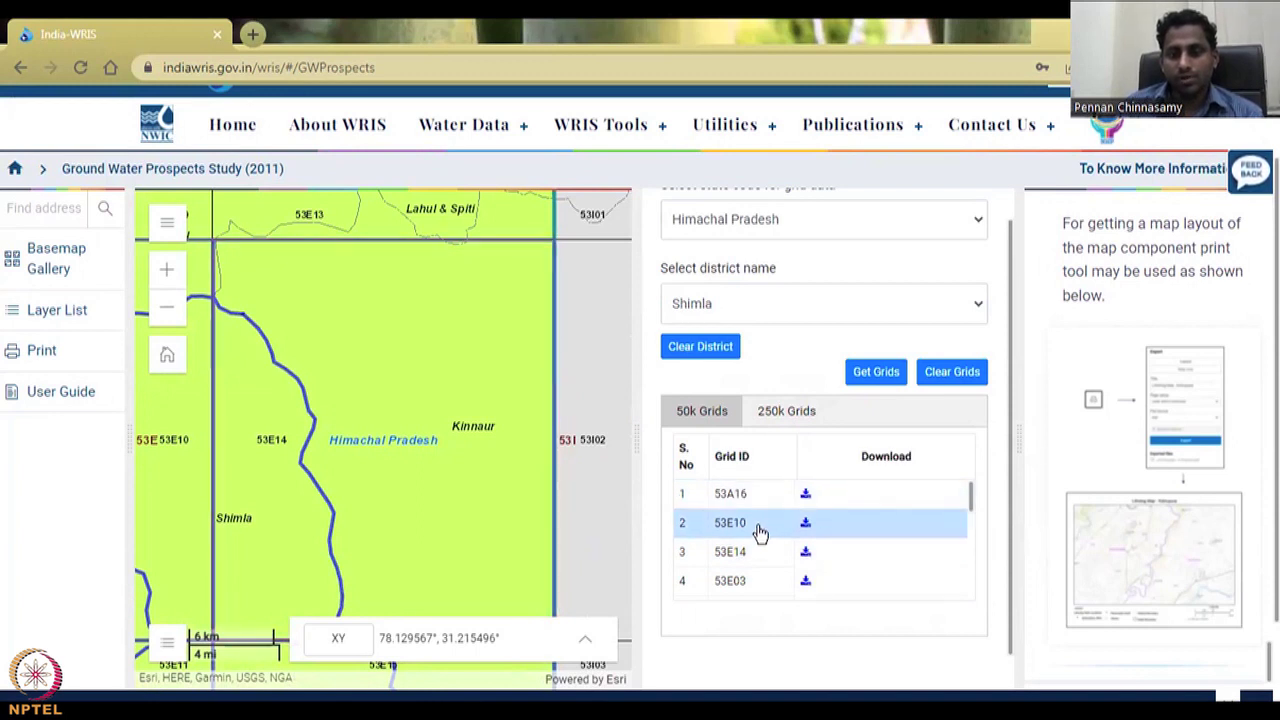
{"action": "left_click", "coordinate": [812, 555]}
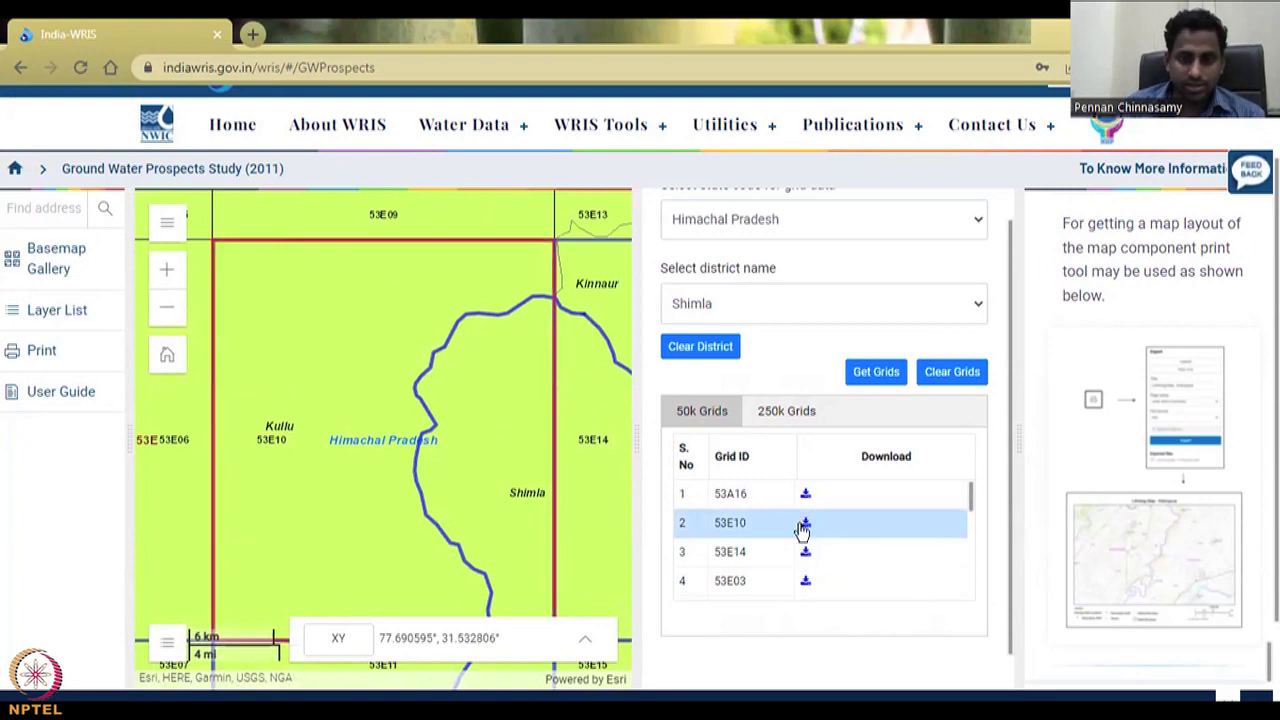
{"action": "scroll", "coordinate": [925, 638], "scroll_direction": "down", "scroll_amount": 1}
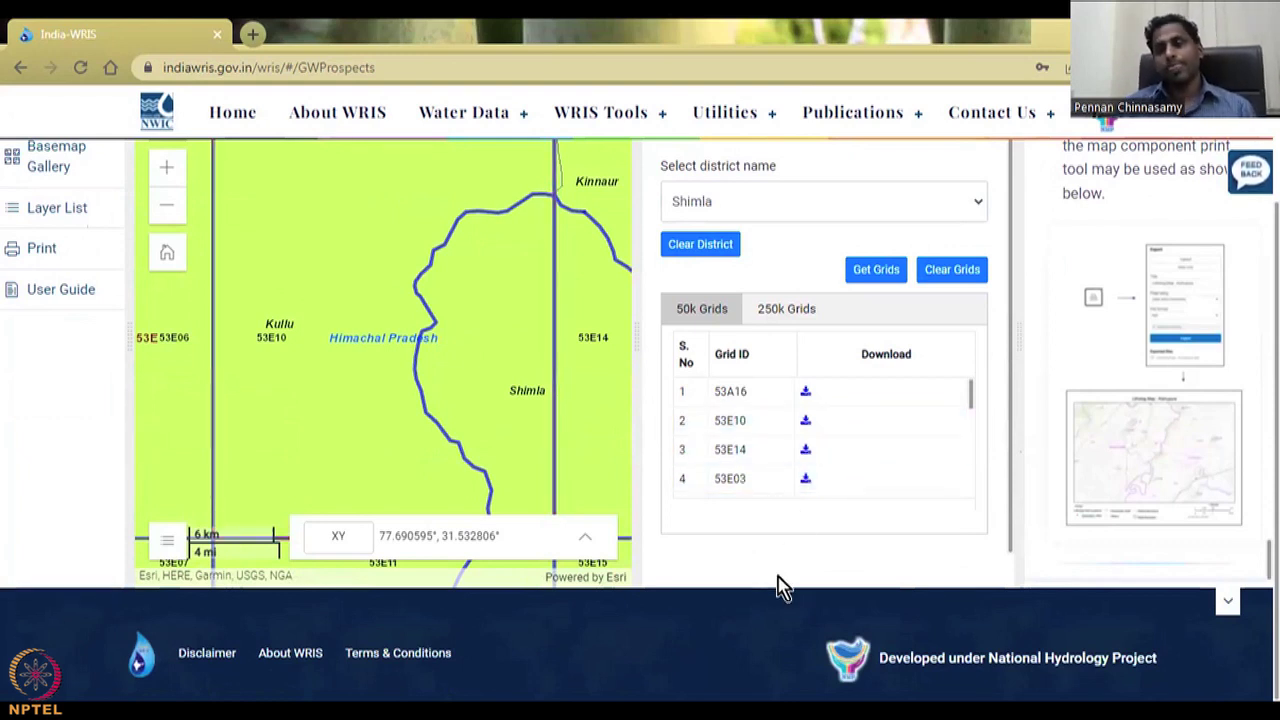
Save gwm53e10.pdf to the Desktop and open the downloaded file.
{"action": "left_click", "coordinate": [752, 512]}
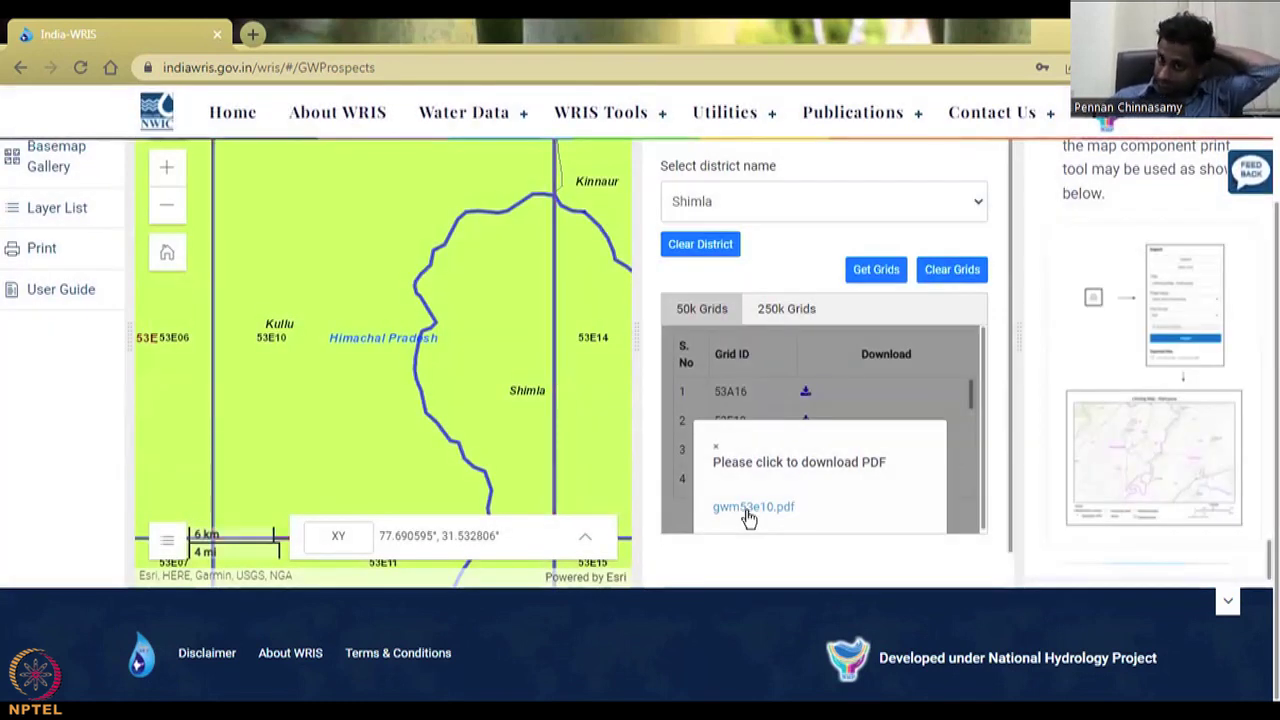
{"action": "left_click", "coordinate": [747, 509]}
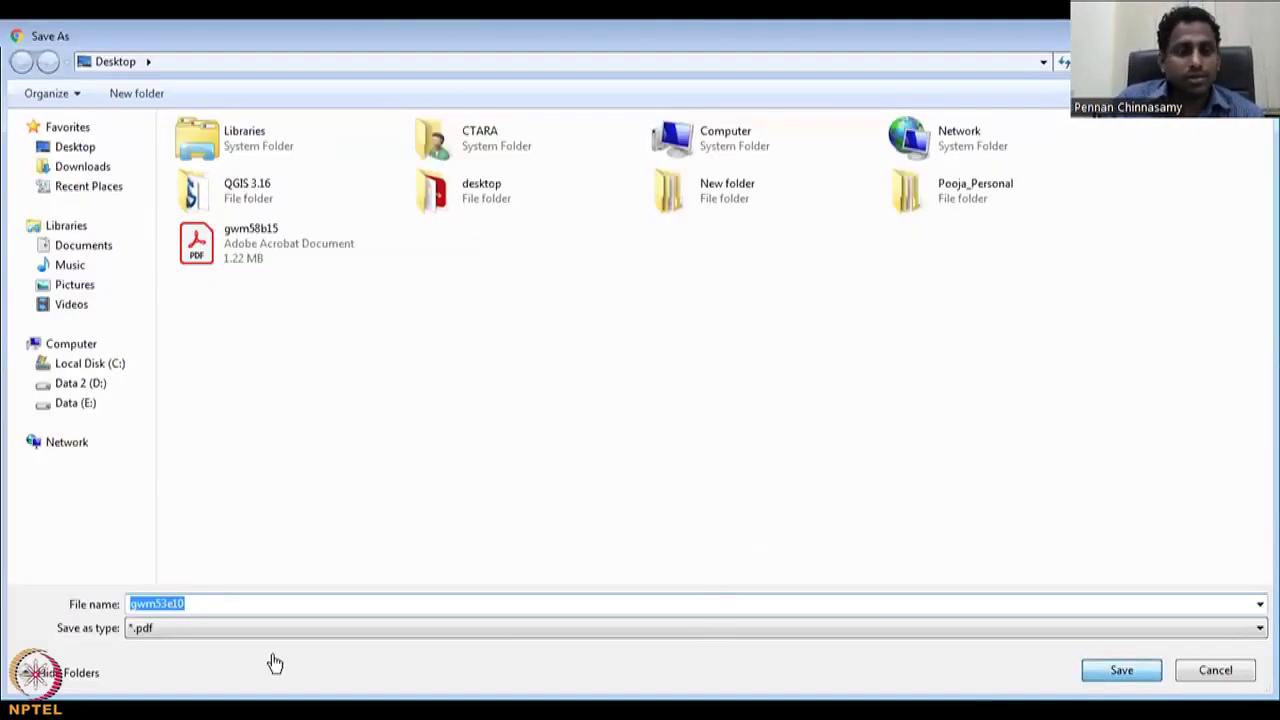
{"action": "key", "text": "Return"}
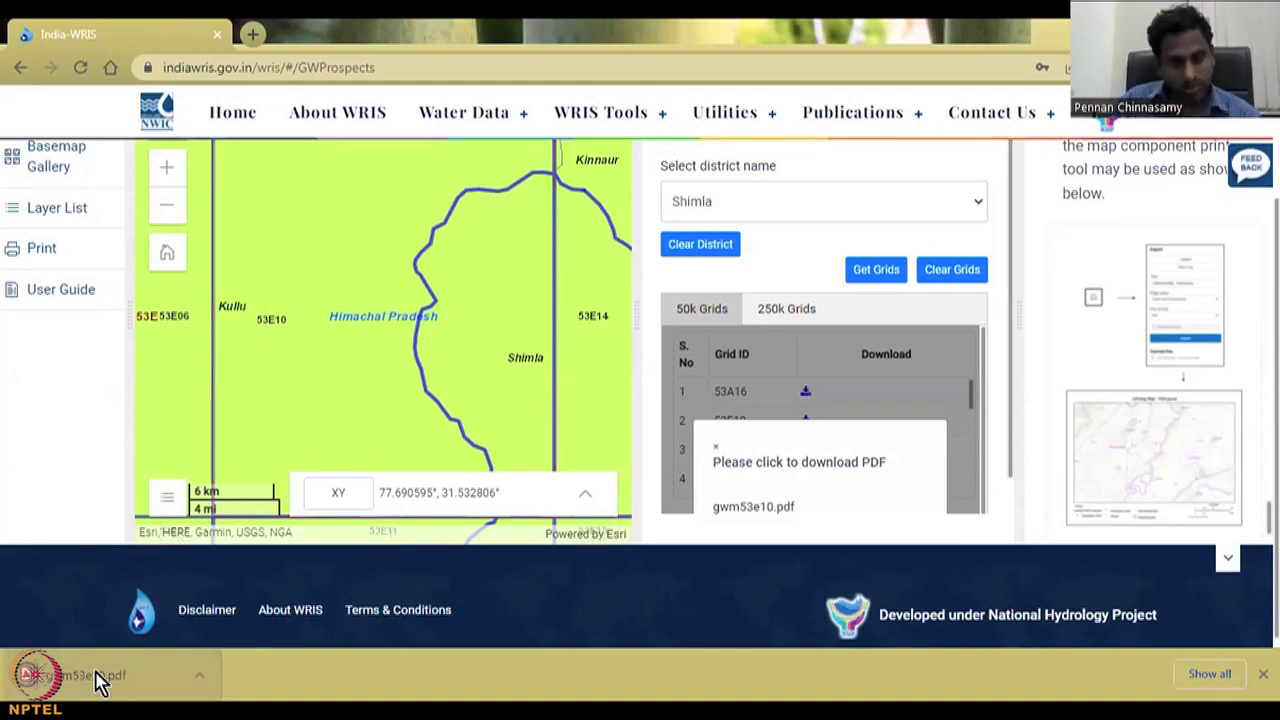
{"action": "left_click", "coordinate": [97, 676]}
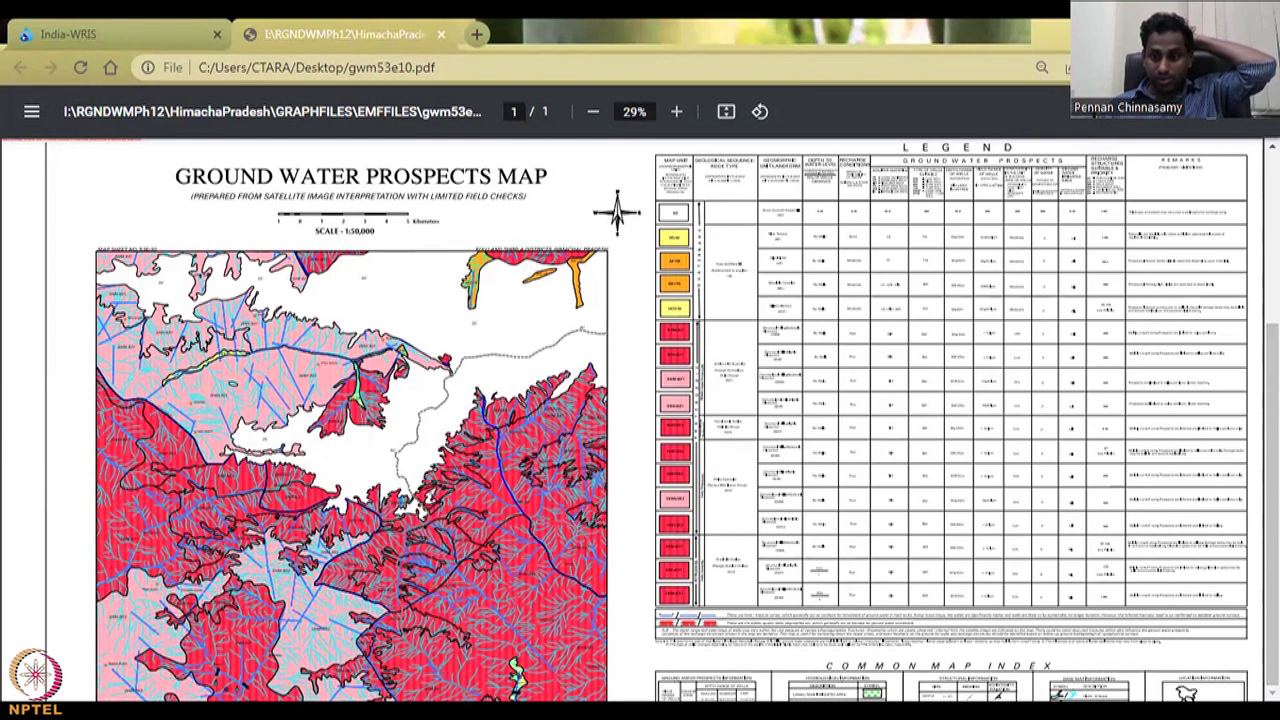
Look over the whole Ground Water Prospects Map sheet for grid 53E10, including its map, legend and common map index, and enlarge it to 50%.
{"action": "scroll", "coordinate": [758, 504], "scroll_direction": "down", "scroll_amount": 3}
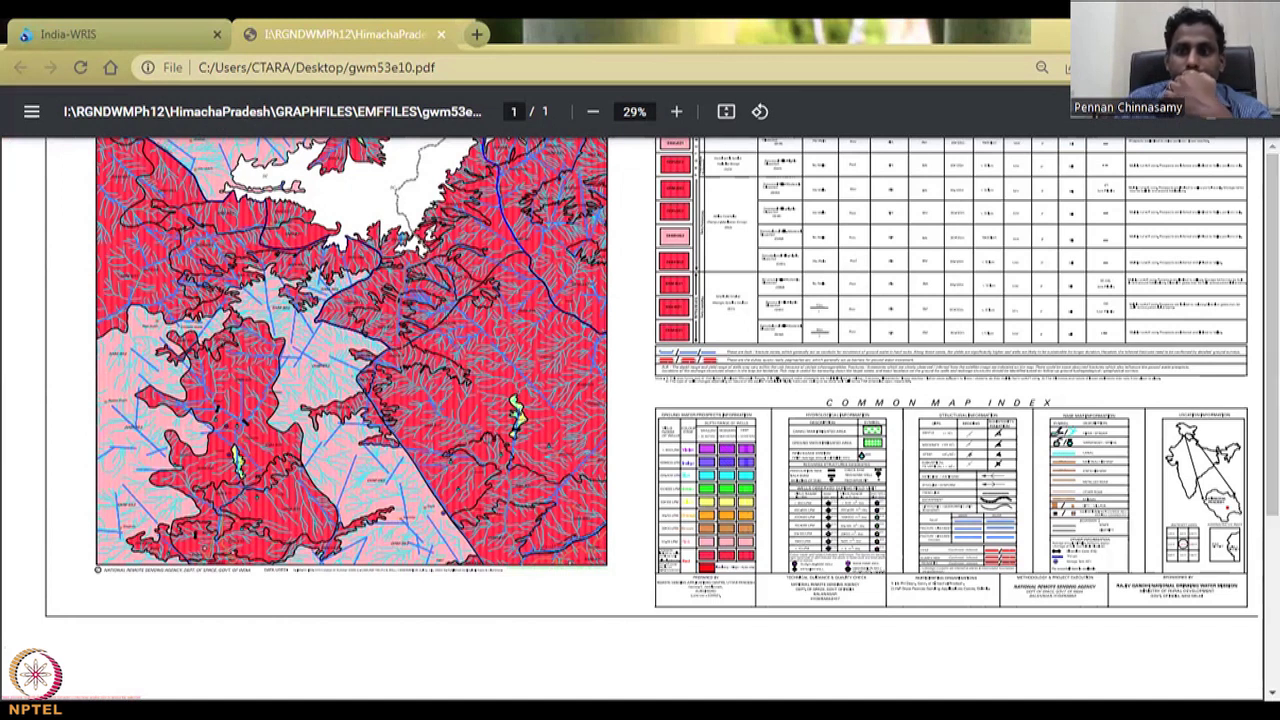
{"action": "scroll", "coordinate": [805, 325], "scroll_direction": "up", "scroll_amount": 3}
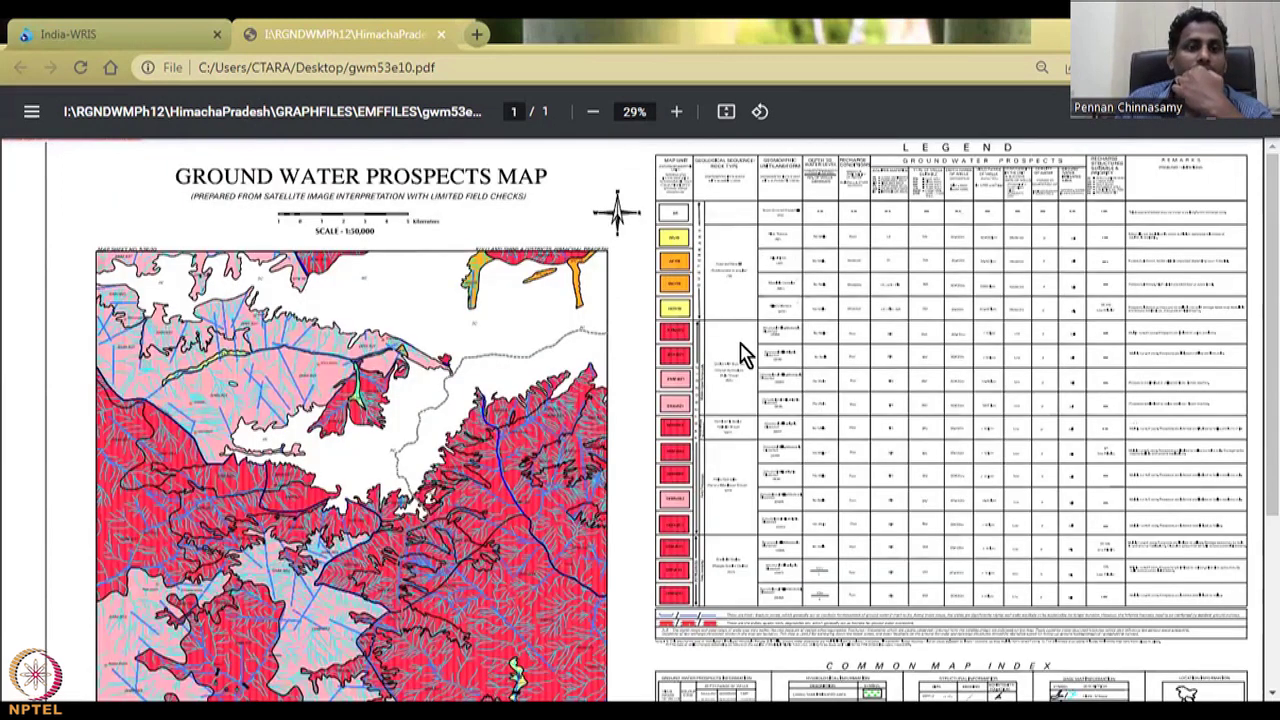
{"action": "left_click", "coordinate": [676, 112]}
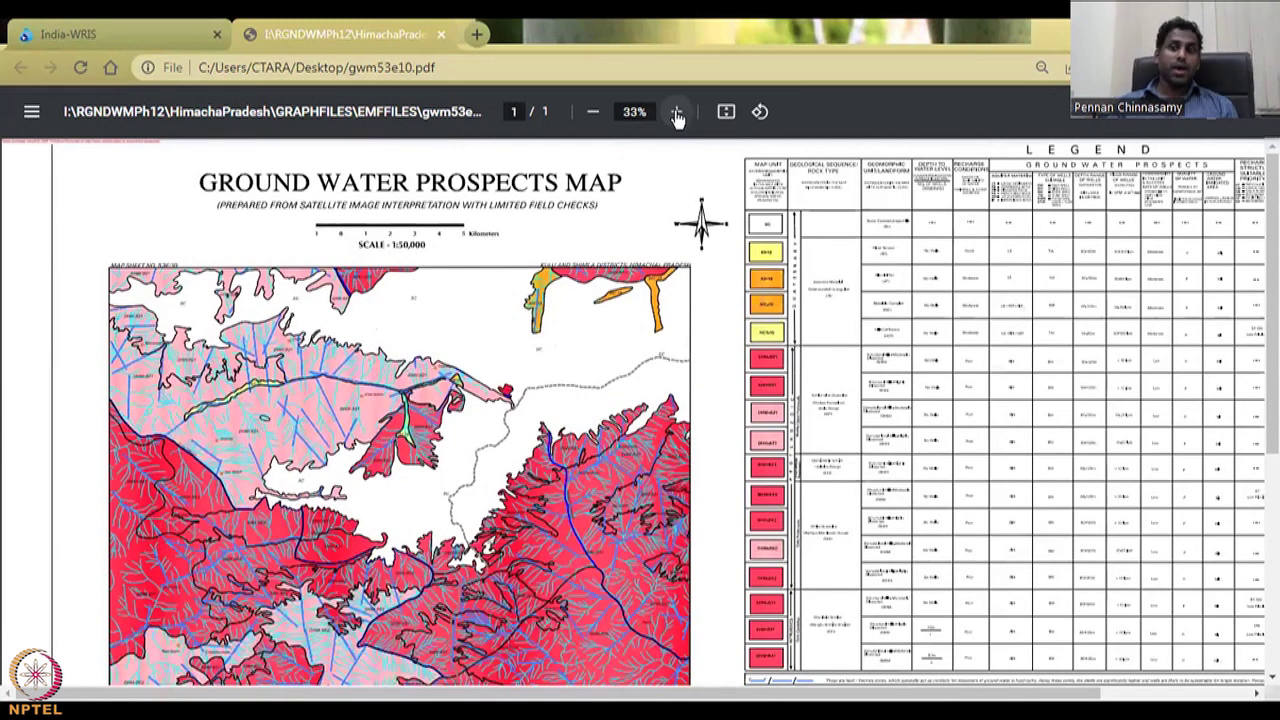
{"action": "left_click", "coordinate": [677, 114]}
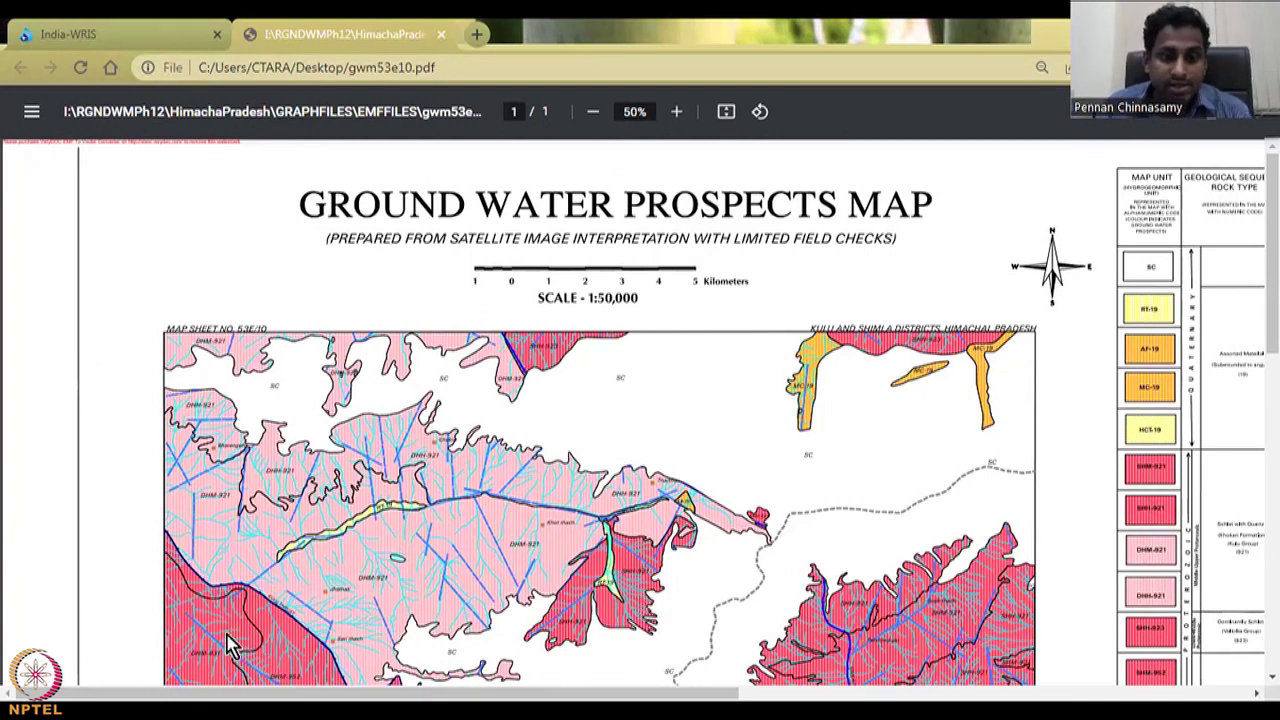
Examine the legend table at 67% zoom, from its column headings through the Quaternary units to the Intrusives rows.
{"action": "left_click_drag", "start_coordinate": [378, 692], "coordinate": [828, 692]}
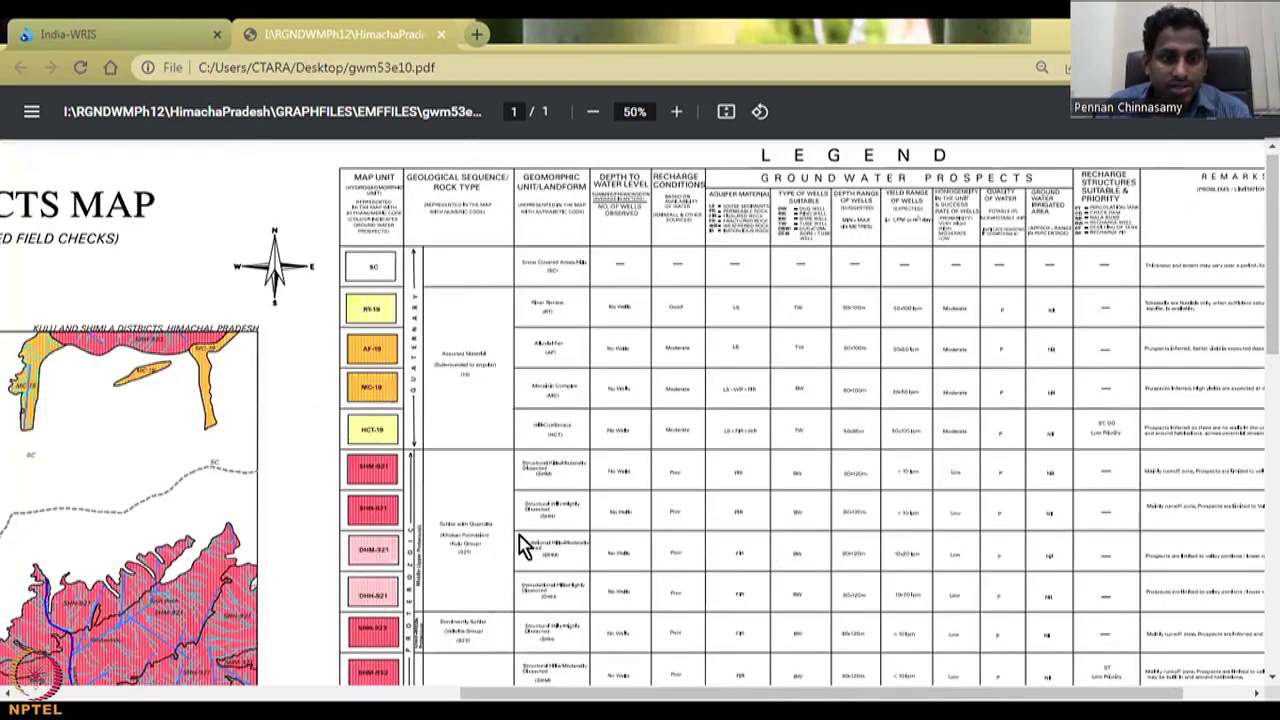
{"action": "scroll", "coordinate": [370, 560], "scroll_direction": "down", "scroll_amount": 2}
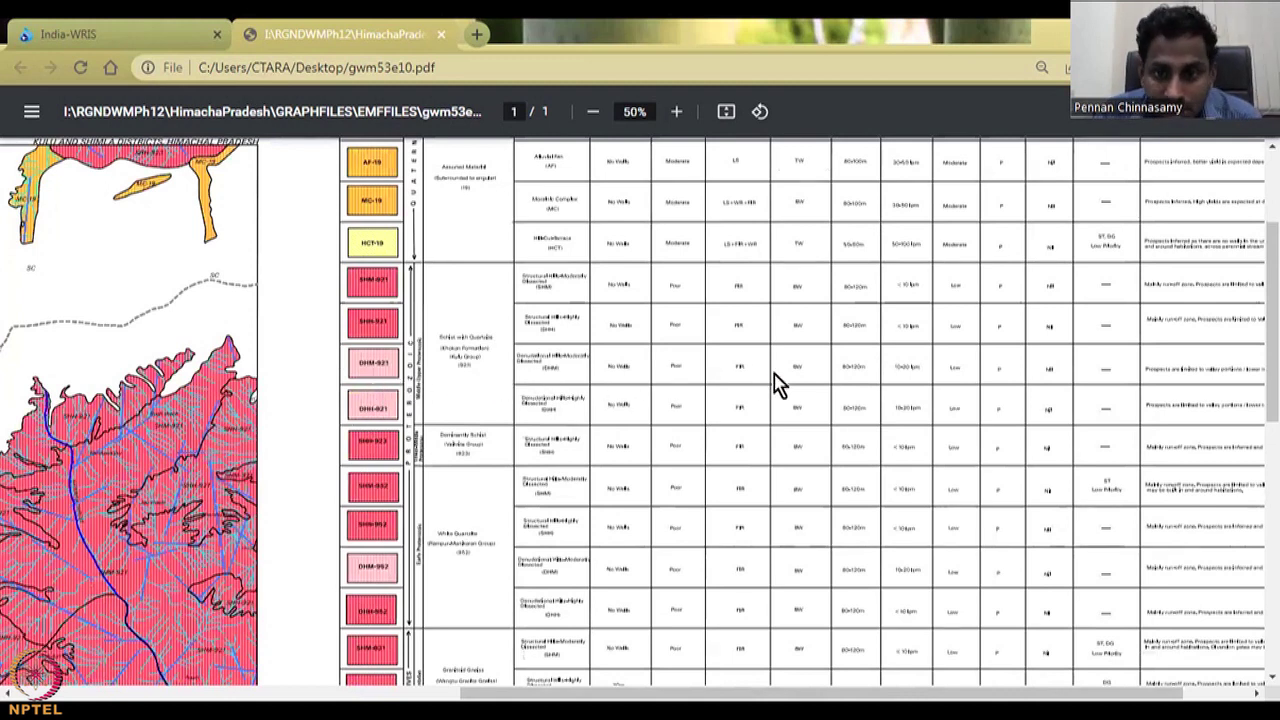
{"action": "left_click", "coordinate": [676, 113]}
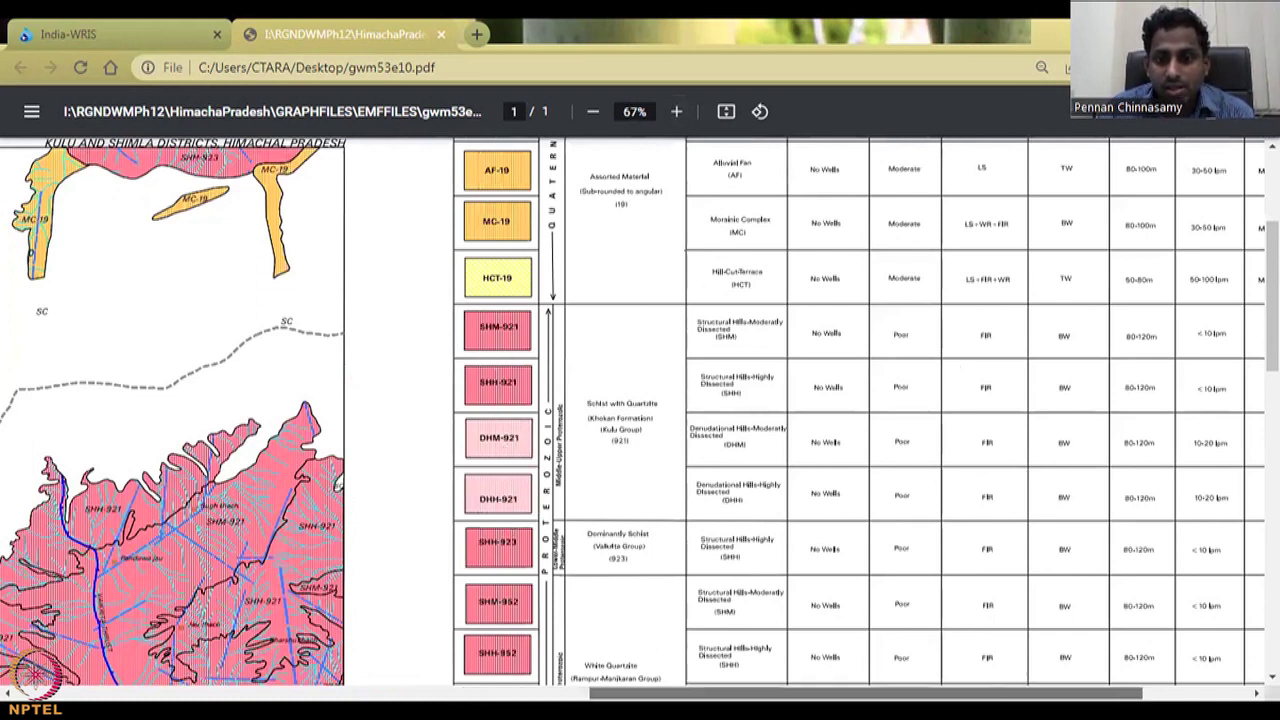
{"action": "scroll", "coordinate": [849, 406], "scroll_direction": "right", "scroll_amount": 4}
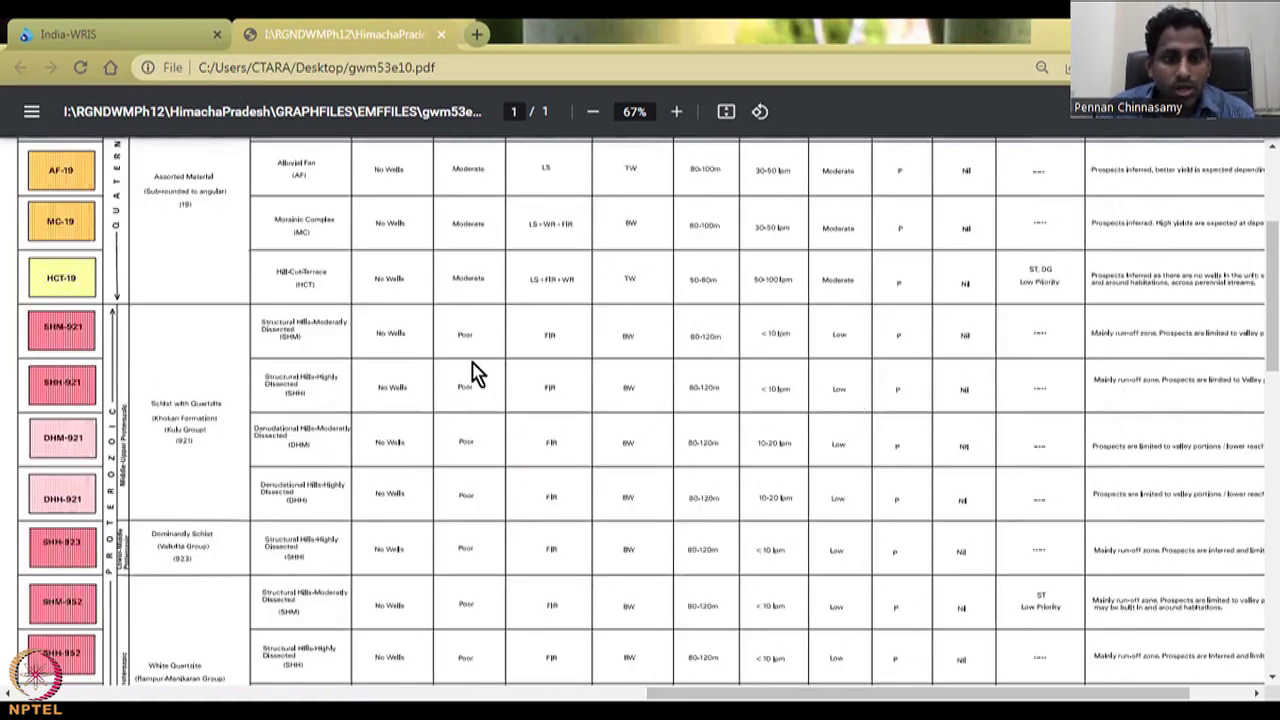
{"action": "scroll", "coordinate": [475, 372], "scroll_direction": "up", "scroll_amount": 5}
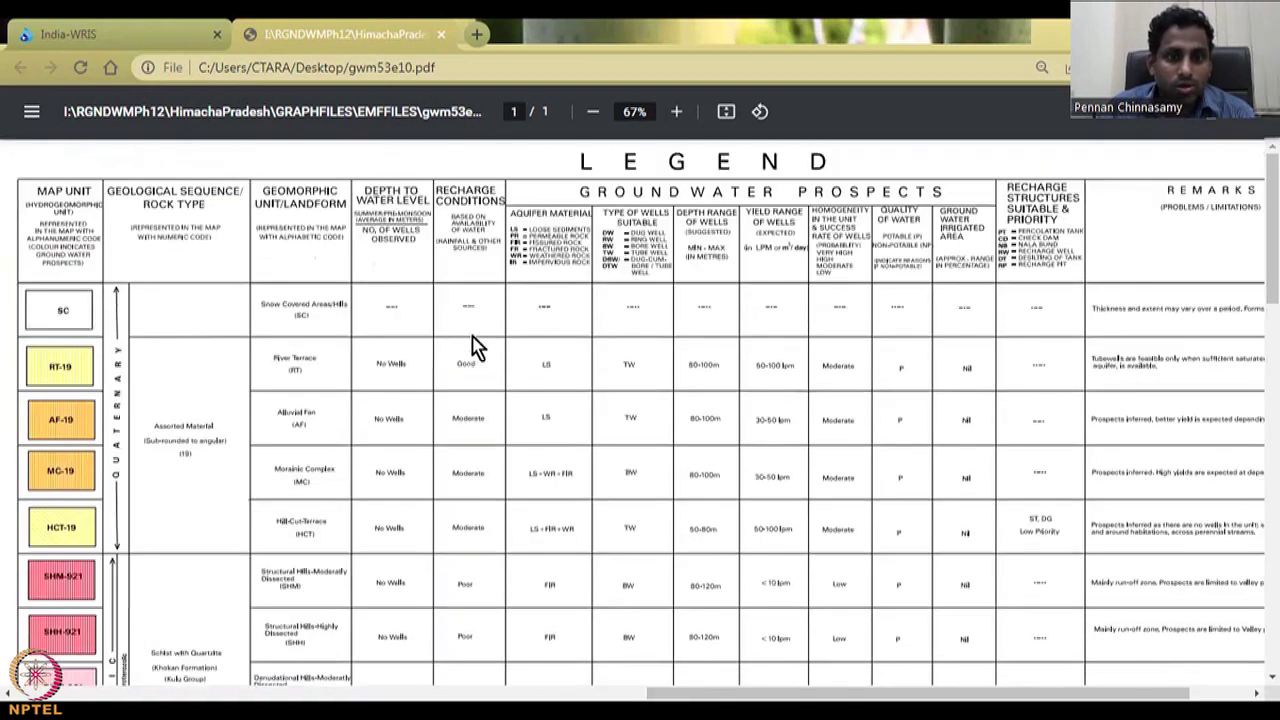
{"action": "scroll", "coordinate": [478, 506], "scroll_direction": "down", "scroll_amount": 10}
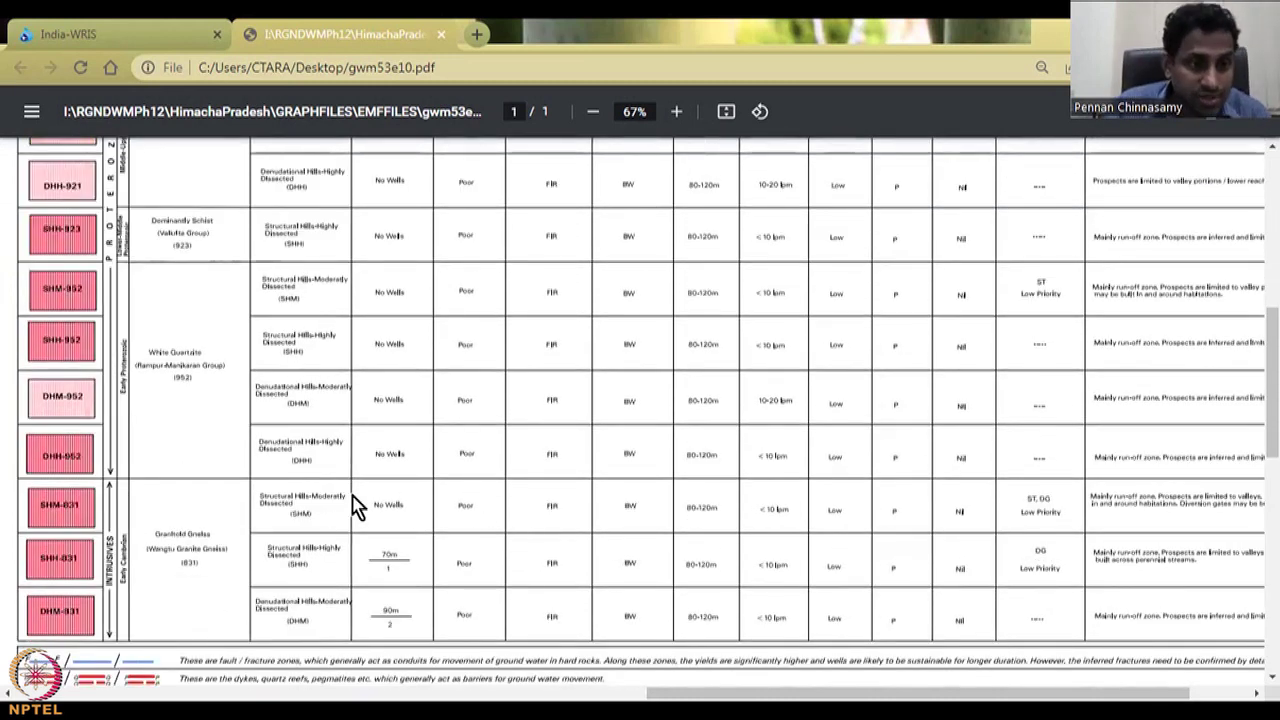
Compare the legend's map units by recharge conditions, well depth and yield, and check the fracture notes and Common Map Index below.
{"action": "scroll", "coordinate": [313, 437], "scroll_direction": "up", "scroll_amount": 3}
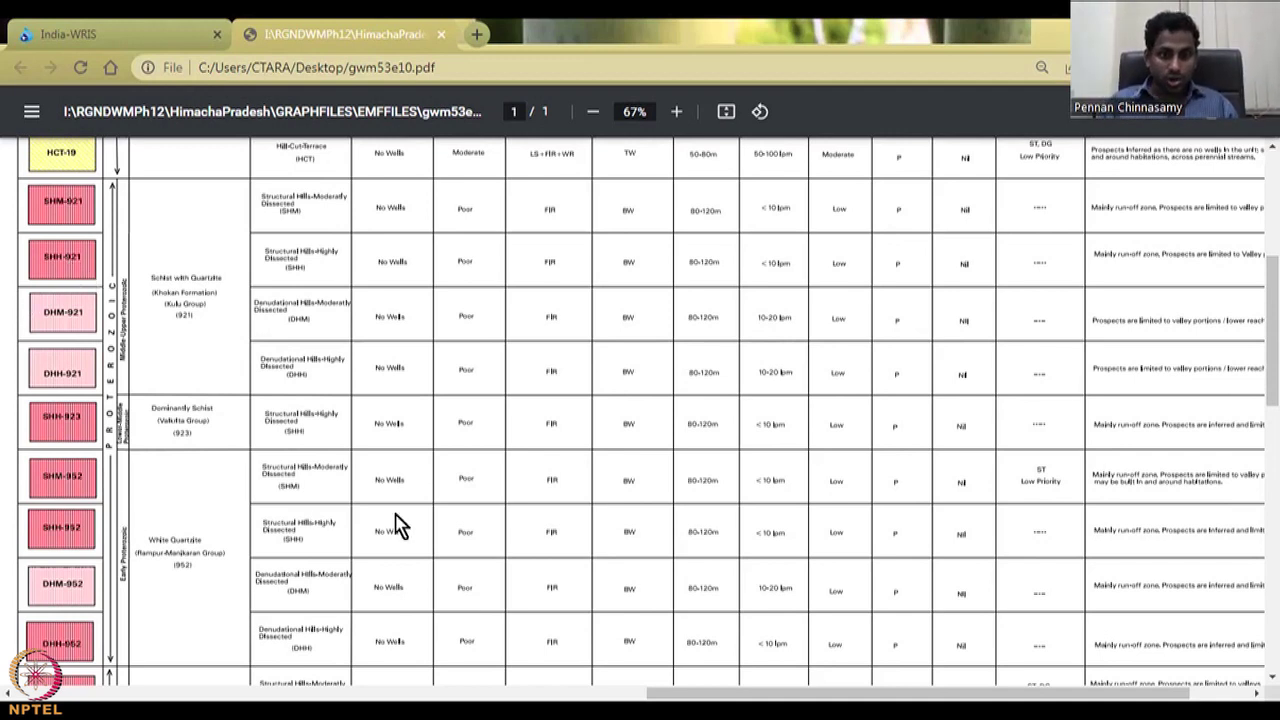
{"action": "scroll", "coordinate": [520, 595], "scroll_direction": "down", "scroll_amount": 3}
{"action": "scroll", "coordinate": [517, 596], "scroll_direction": "down", "scroll_amount": 10}
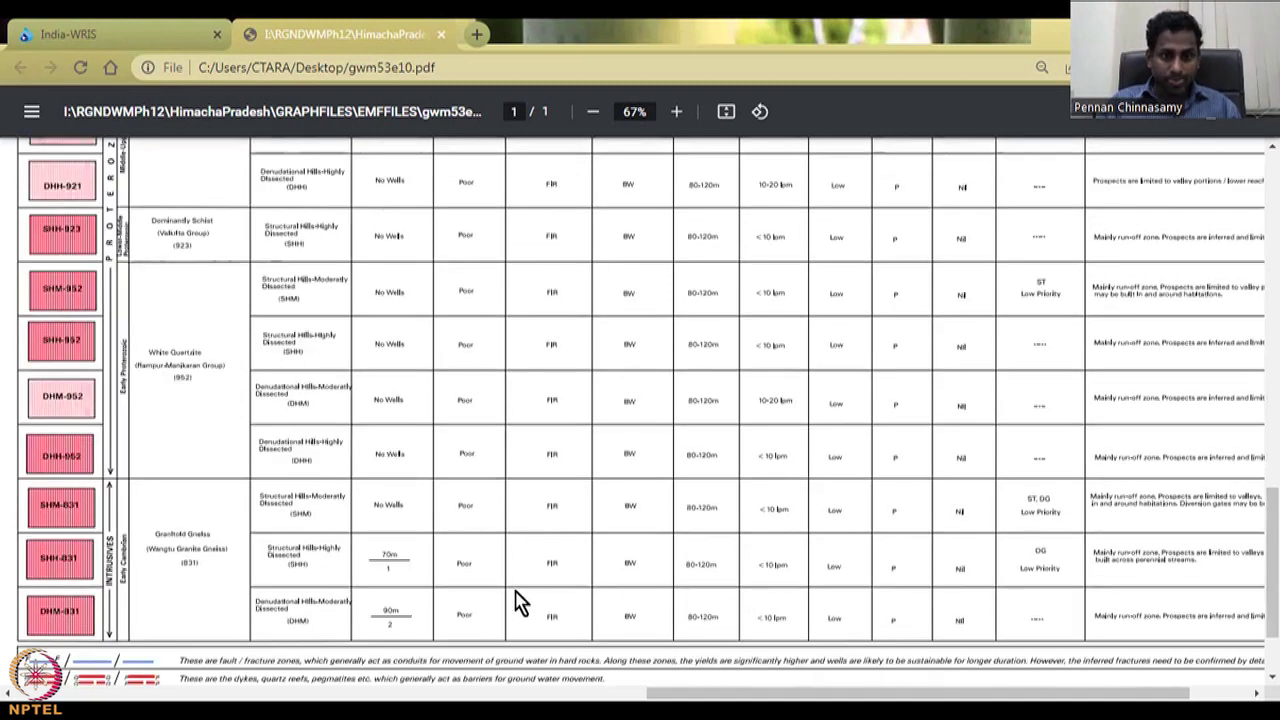
{"action": "scroll", "coordinate": [594, 523], "scroll_direction": "up", "scroll_amount": 10}
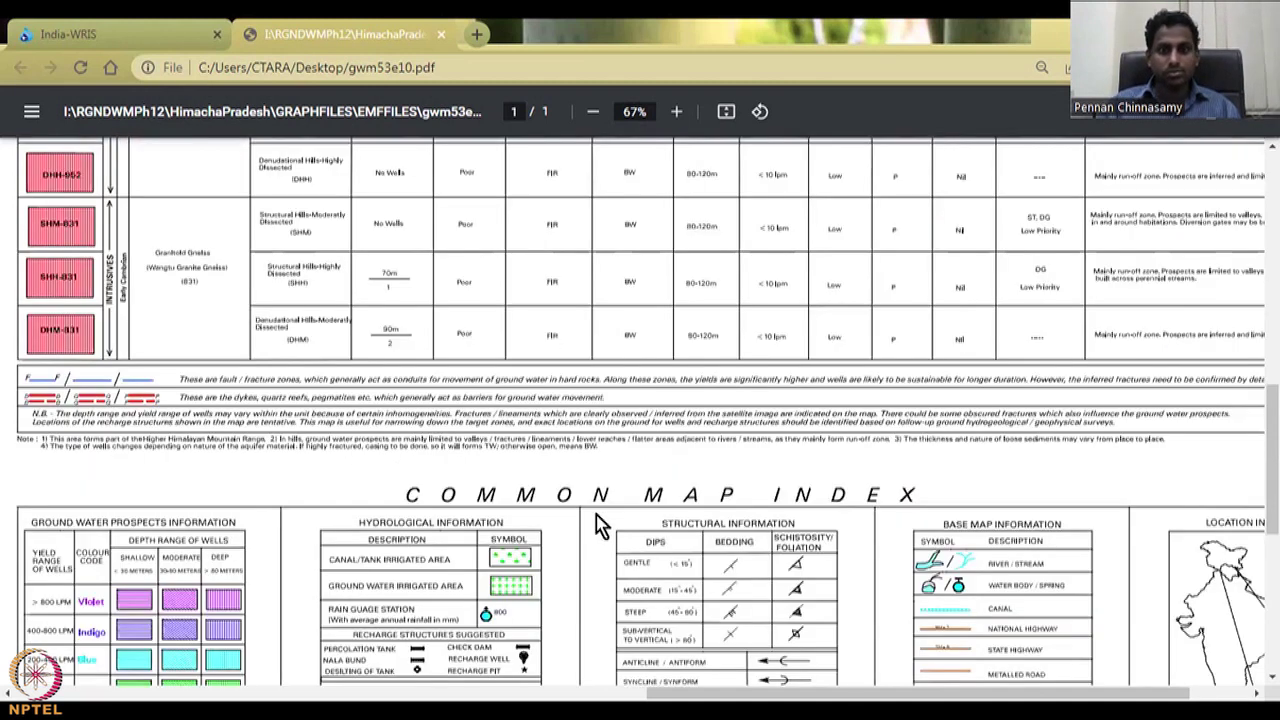
{"action": "scroll", "coordinate": [530, 470], "scroll_direction": "up", "scroll_amount": 4}
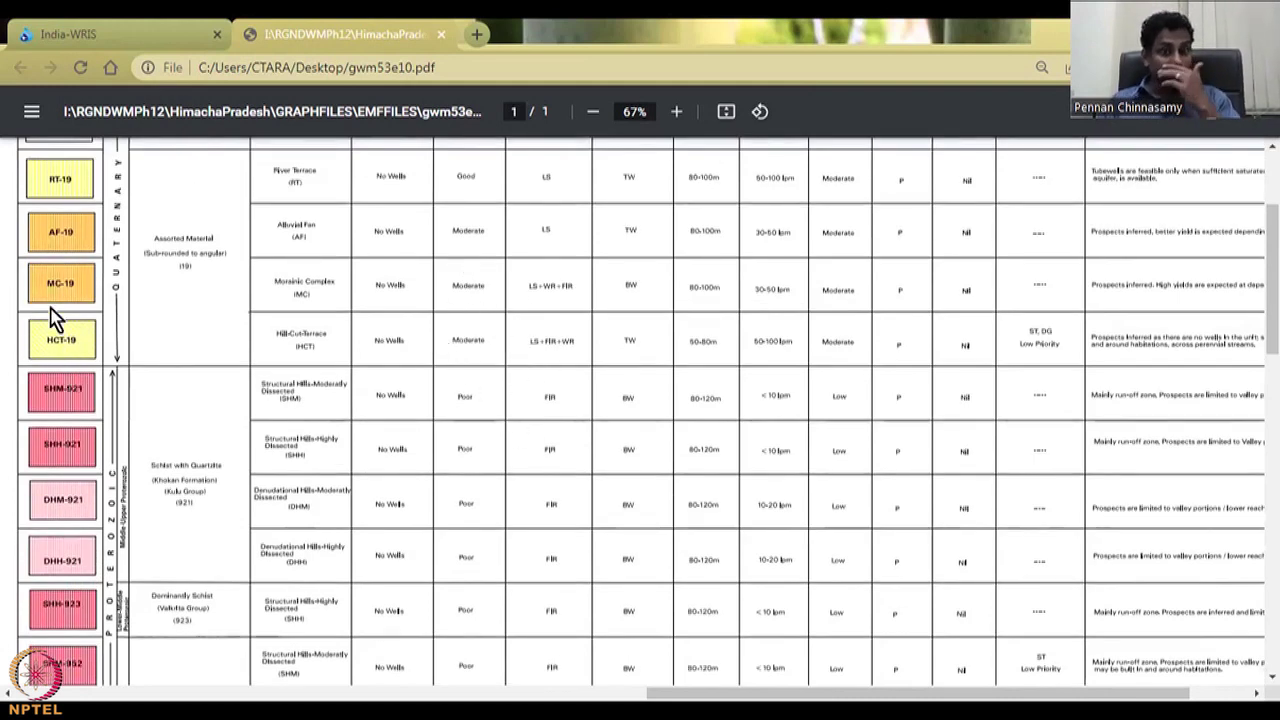
{"action": "scroll", "coordinate": [478, 200], "scroll_direction": "up", "scroll_amount": 1}
{"action": "scroll", "coordinate": [478, 200], "scroll_direction": "up", "scroll_amount": 2}
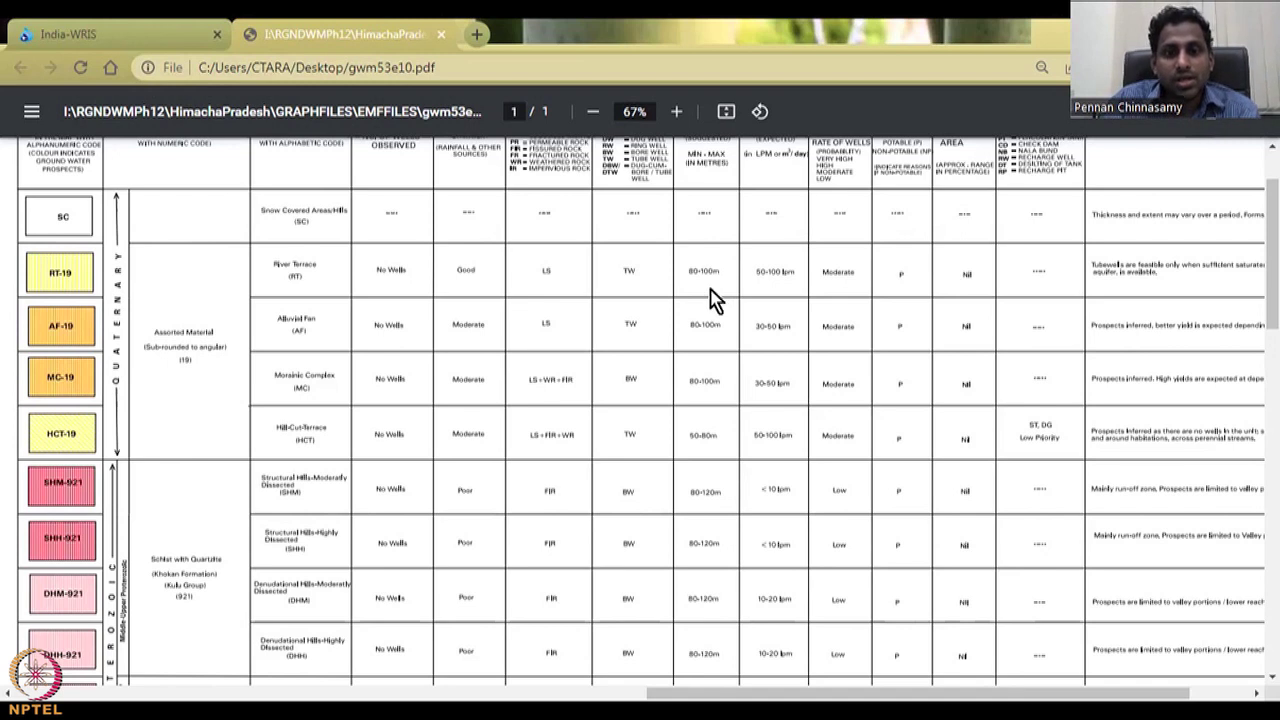
{"action": "scroll", "coordinate": [713, 298], "scroll_direction": "up", "scroll_amount": 1}
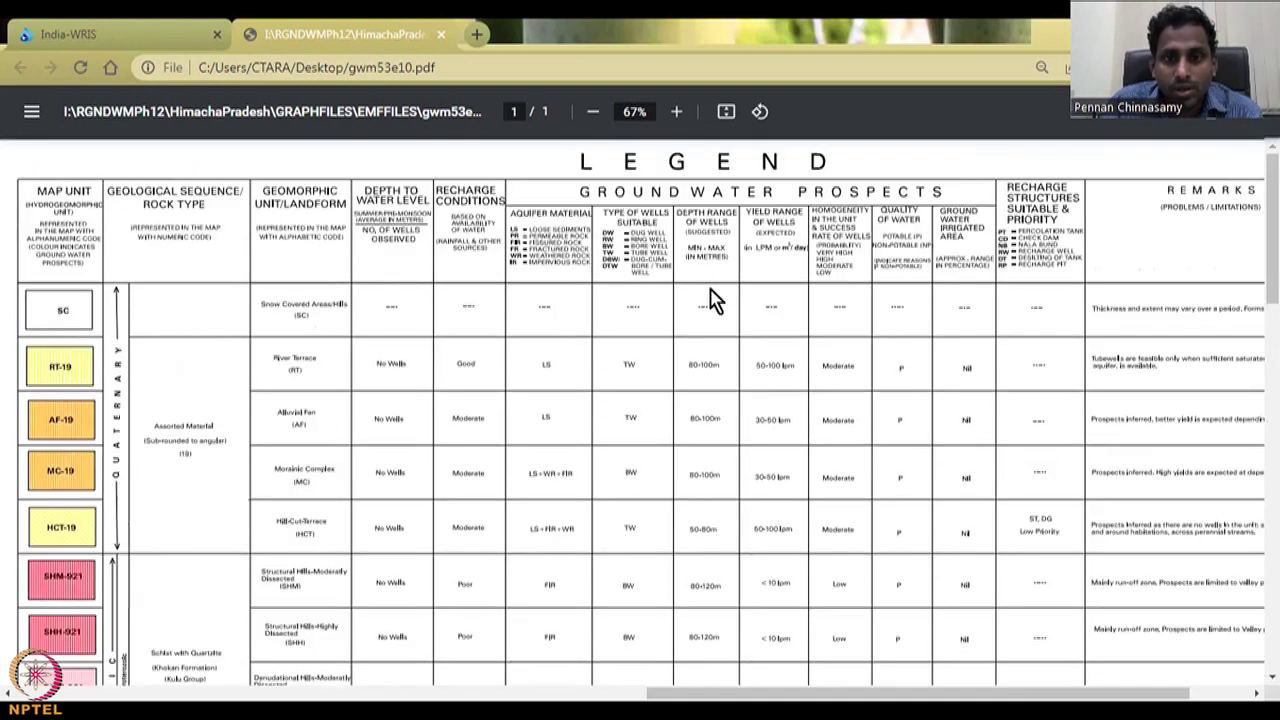